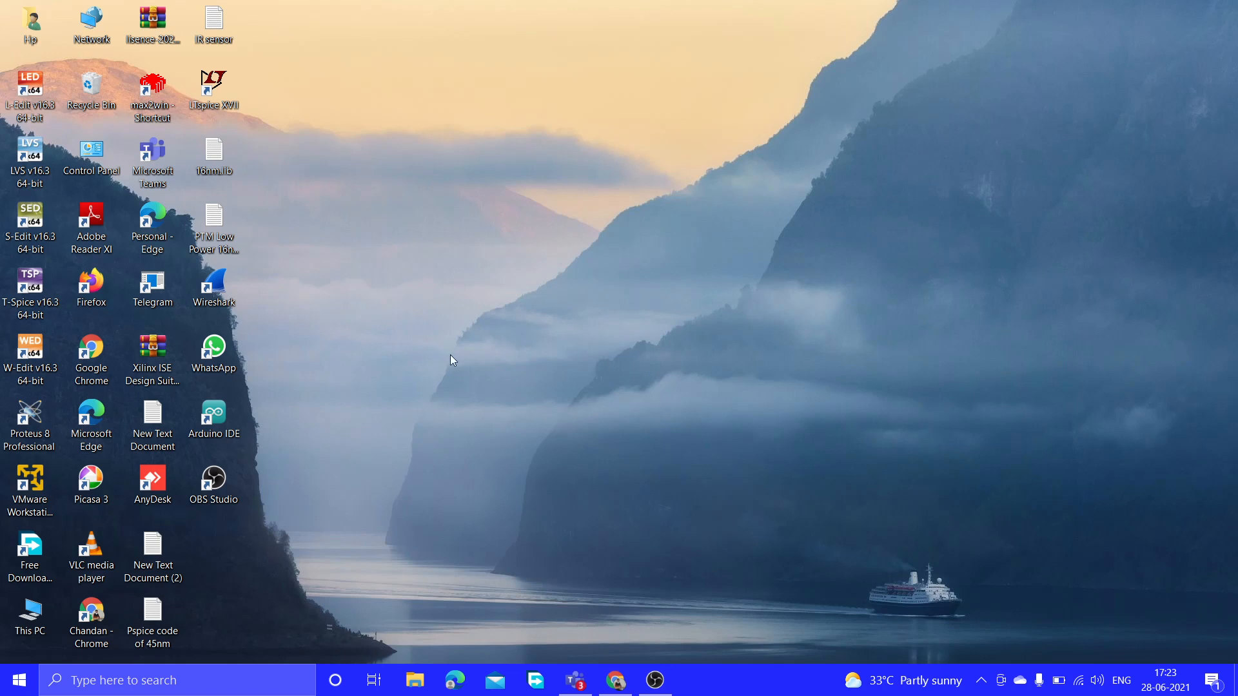
Launch Wireshark from the desktop, select the Wi-Fi interface, and start capturing packets.
double_click(227, 271)
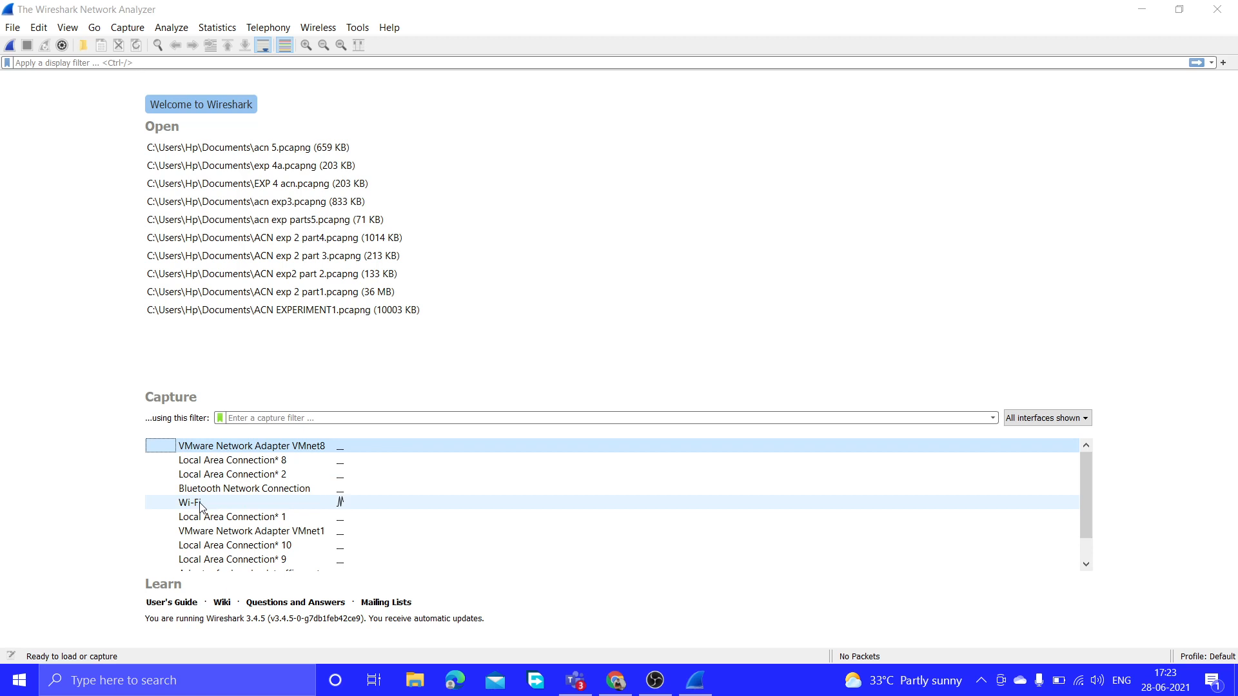
mouse_move(200, 508)
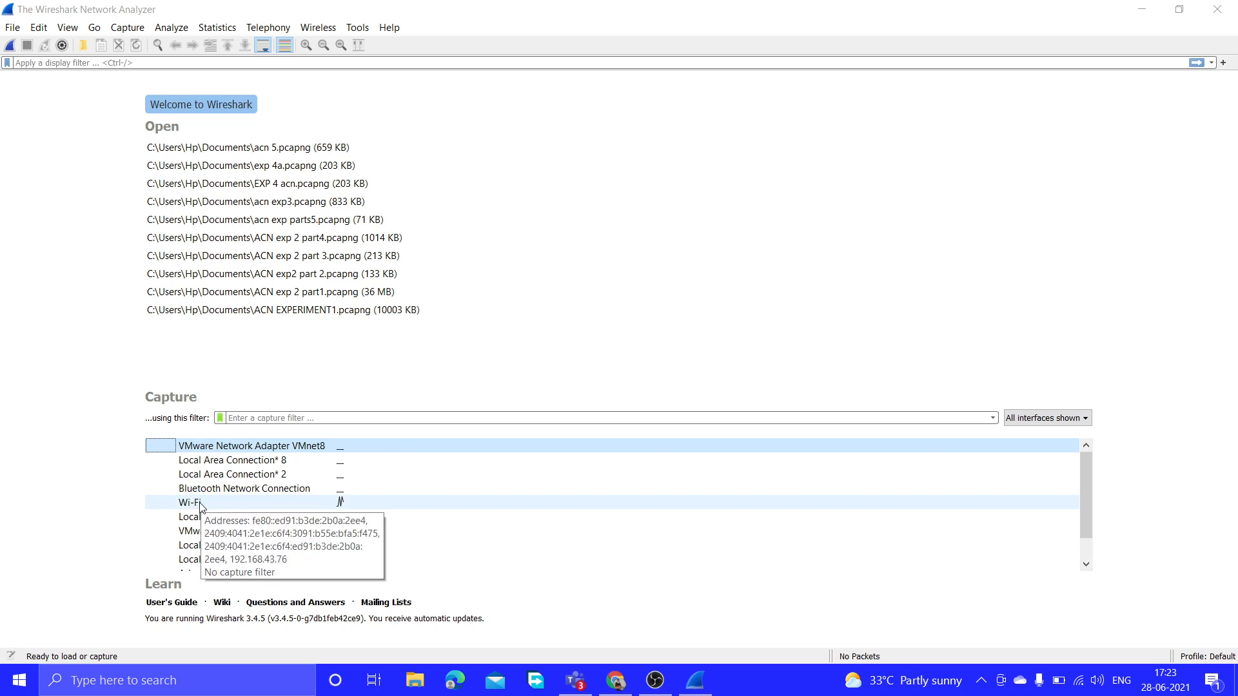
left_click(239, 504)
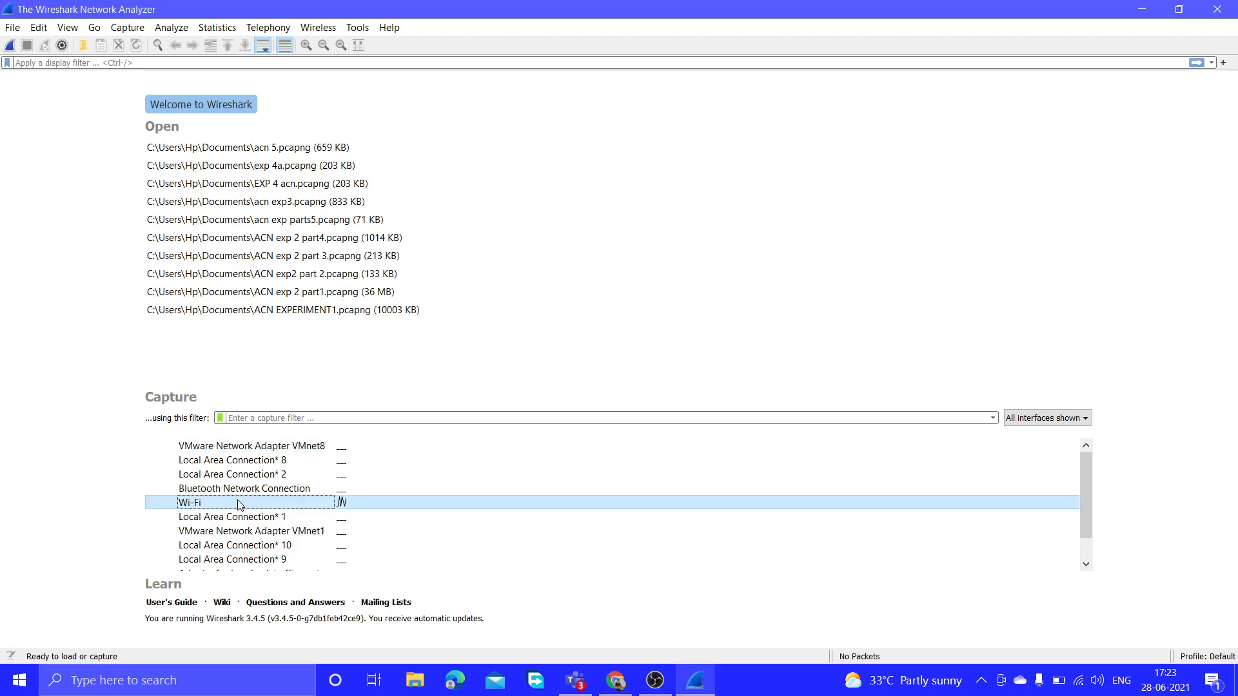
left_click(10, 45)
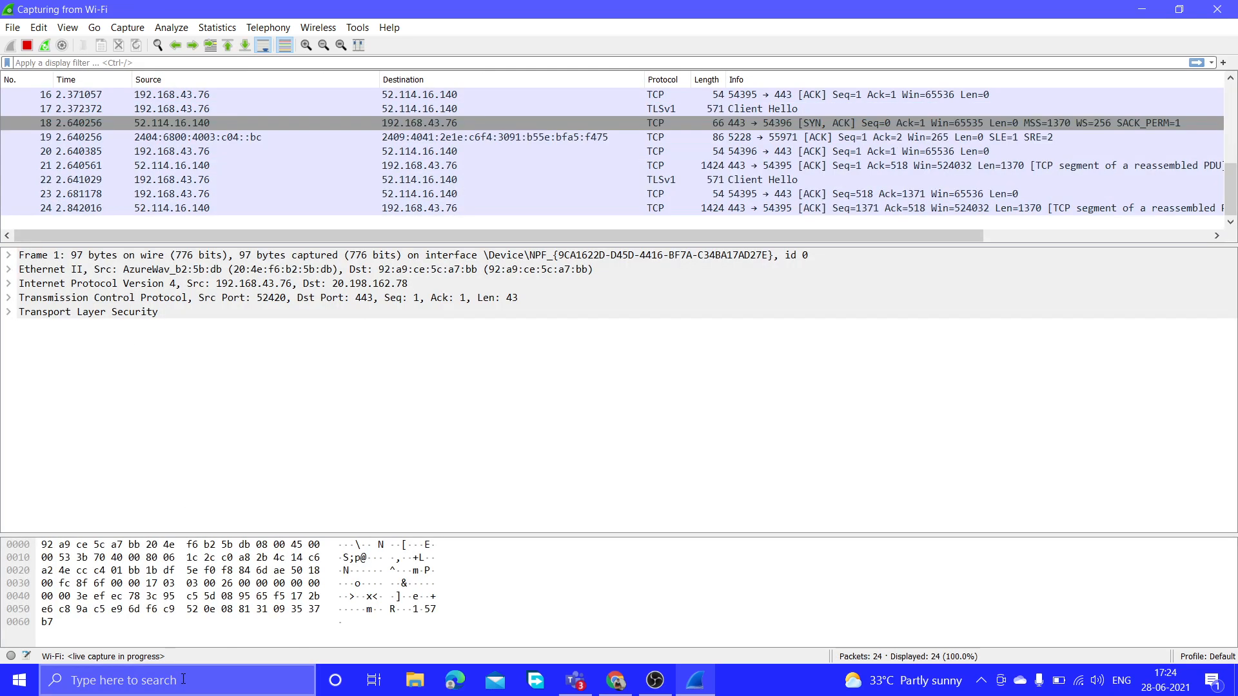
Bring up the Windows Start search panel from the taskbar while the capture keeps running.
left_click(183, 680)
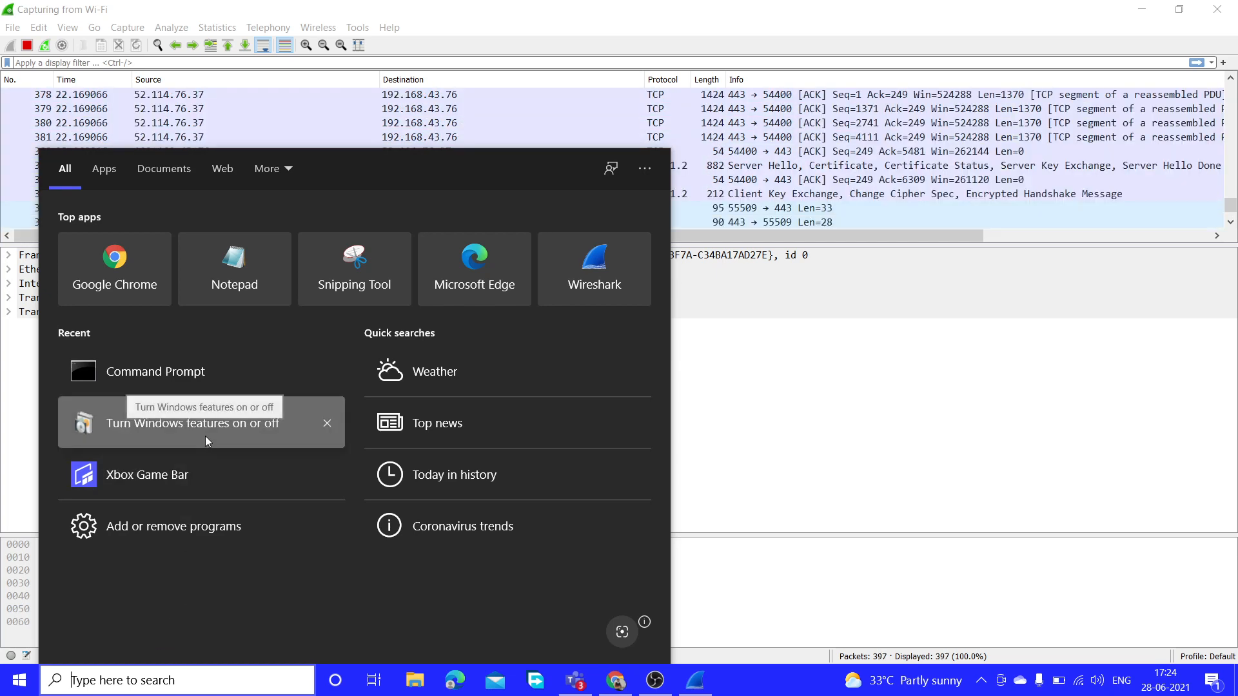
left_click(205, 436)
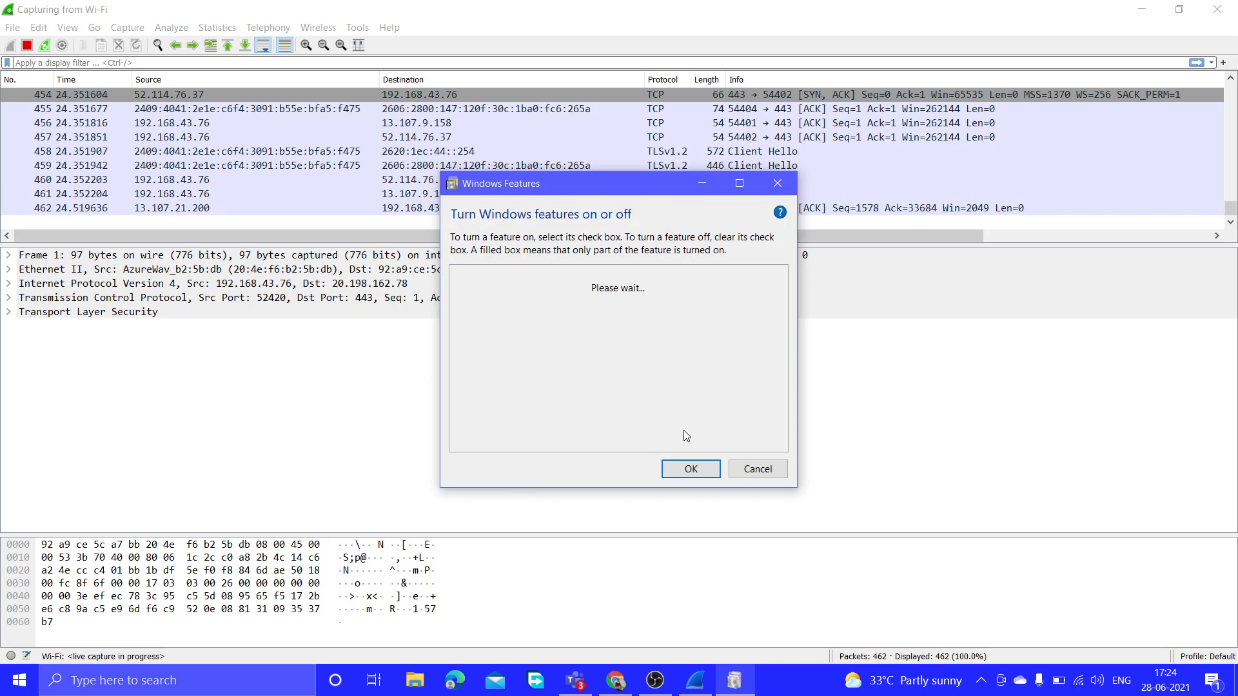
left_click_drag(780, 330, 781, 365)
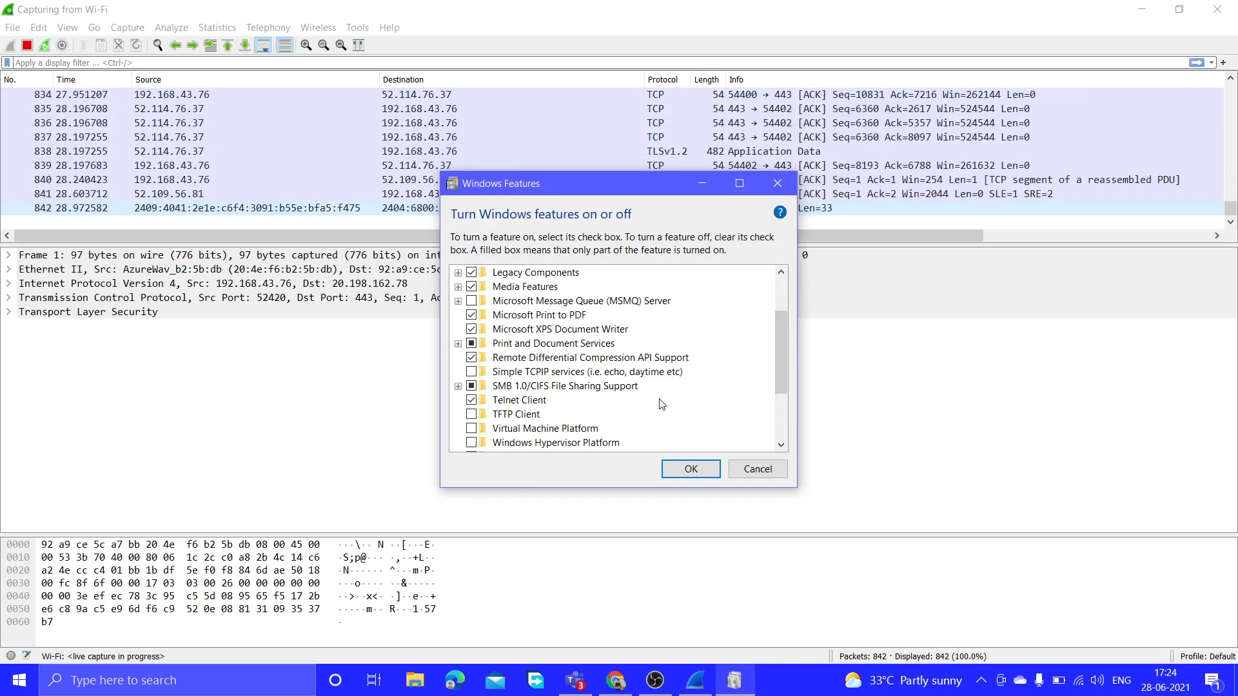
left_click(758, 470)
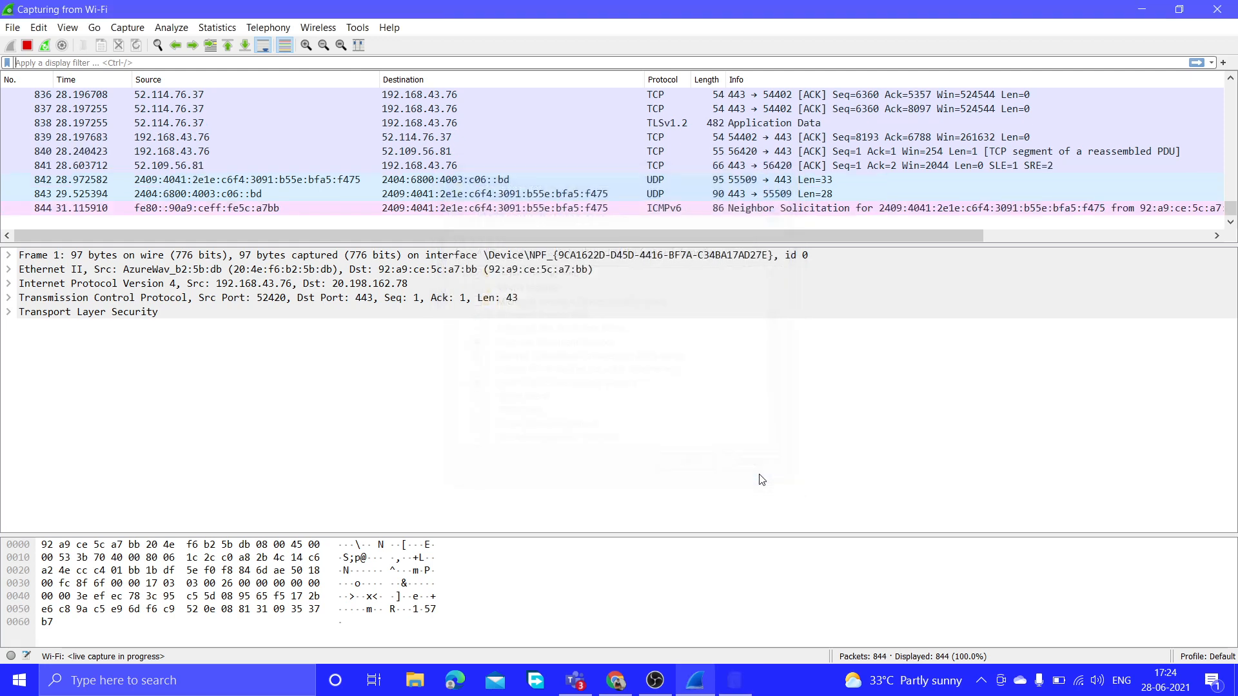
left_click(271, 678)
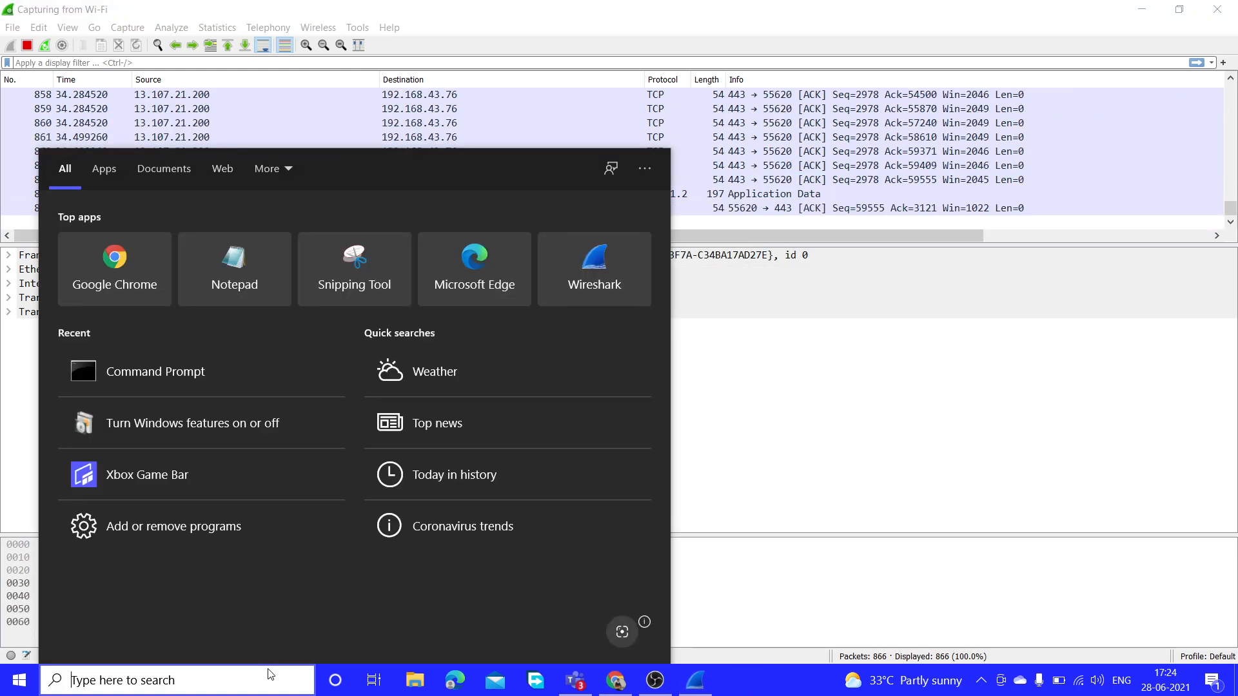
Open Command Prompt and enter 'telnet gmail-smtp-in.l.google.com 25', correcting the mistyped host.
left_click(244, 379)
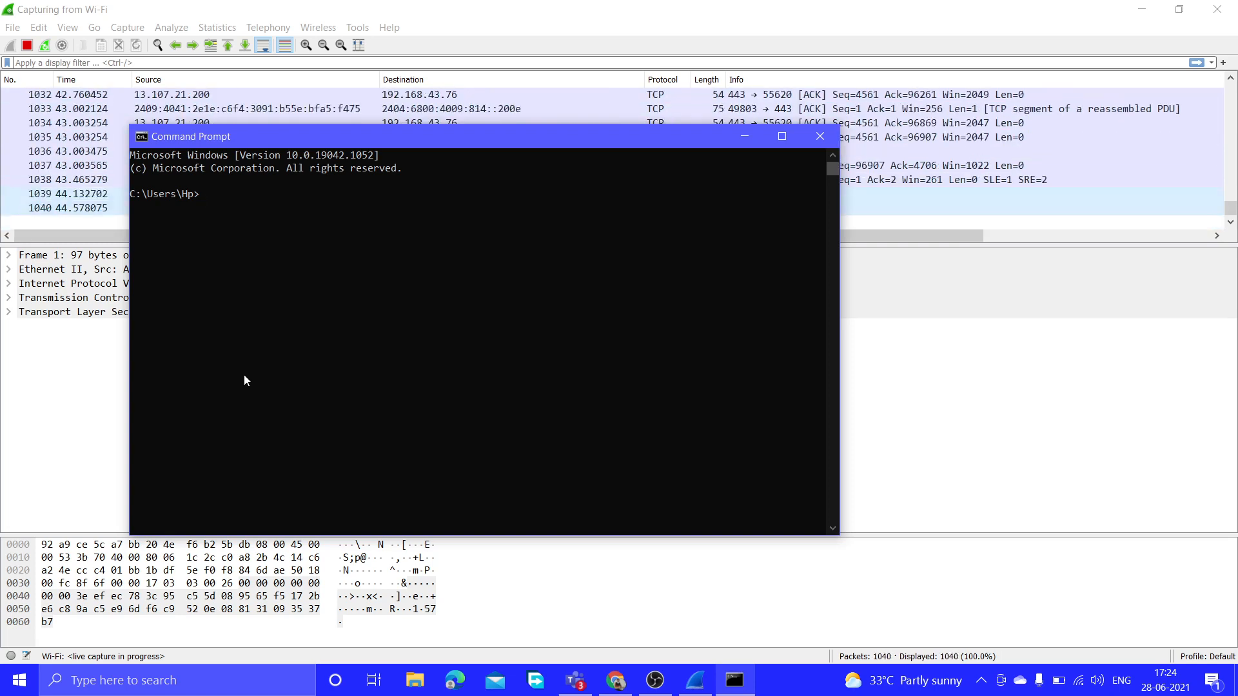
type("telnet")
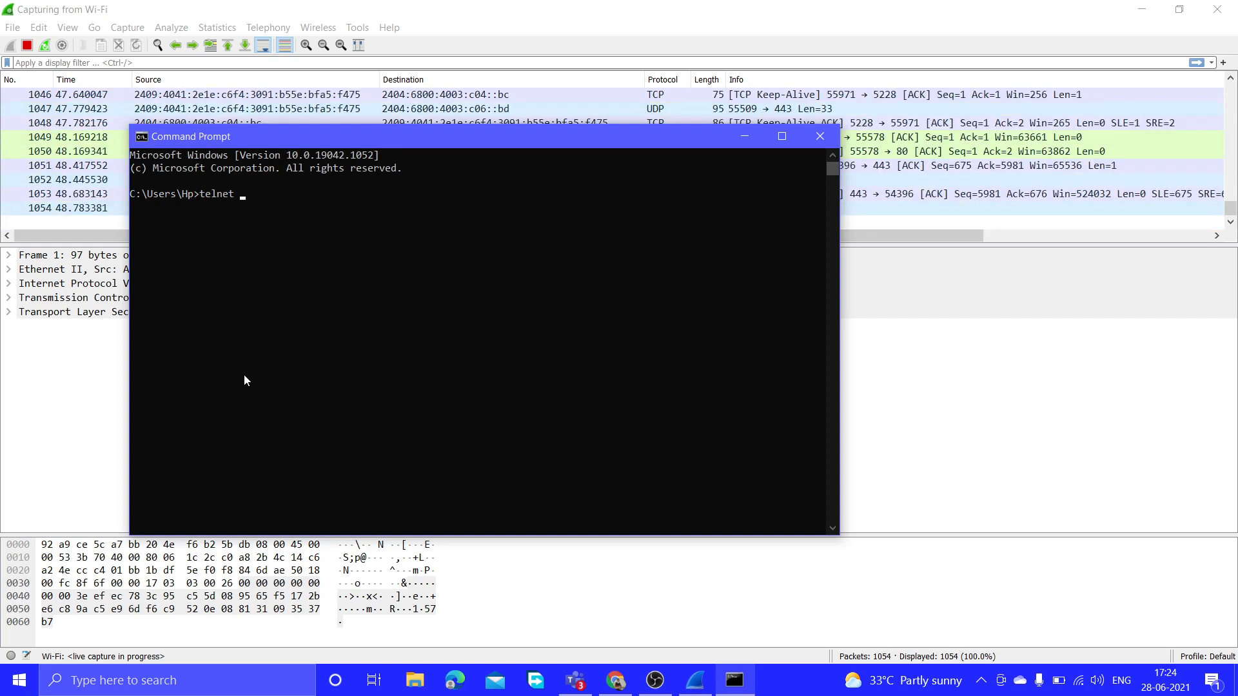
type(" gmail")
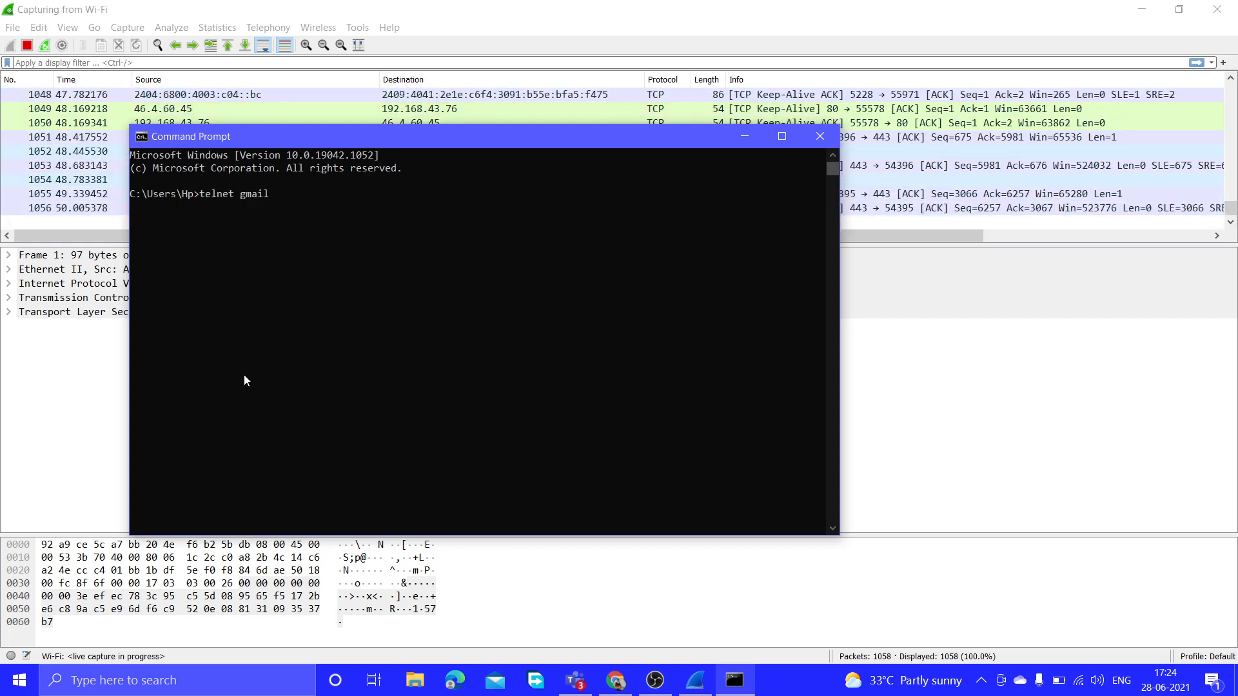
type(".s")
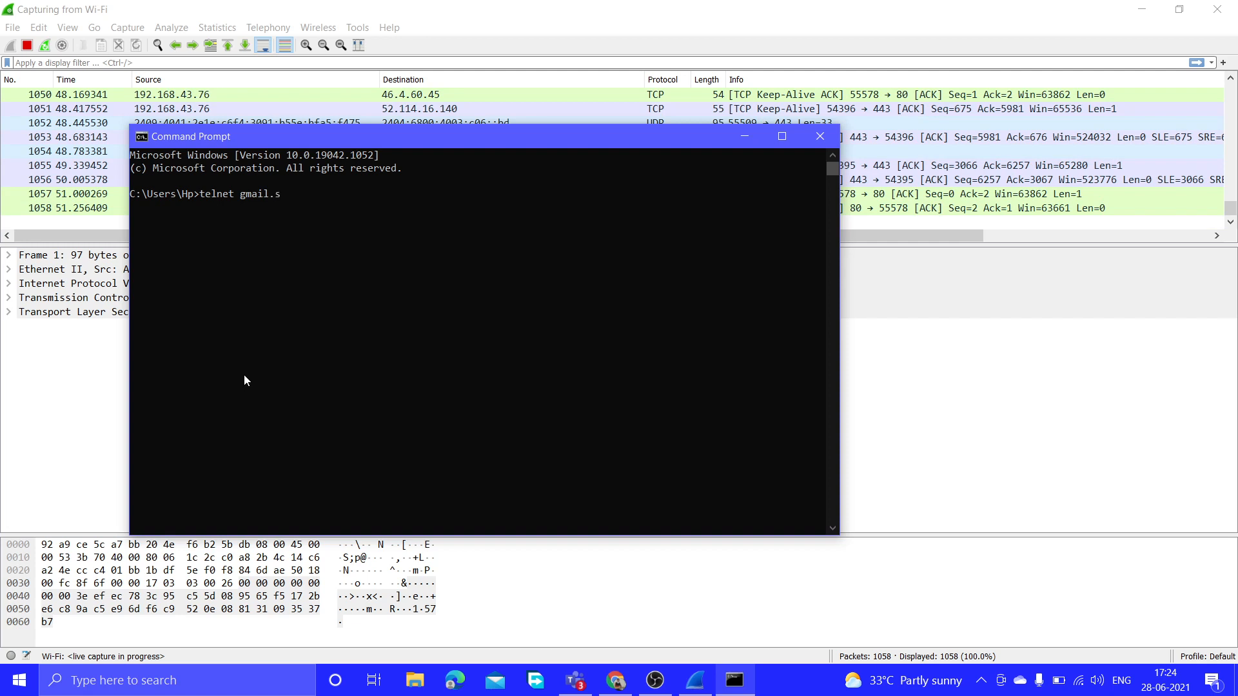
key("BackSpace")
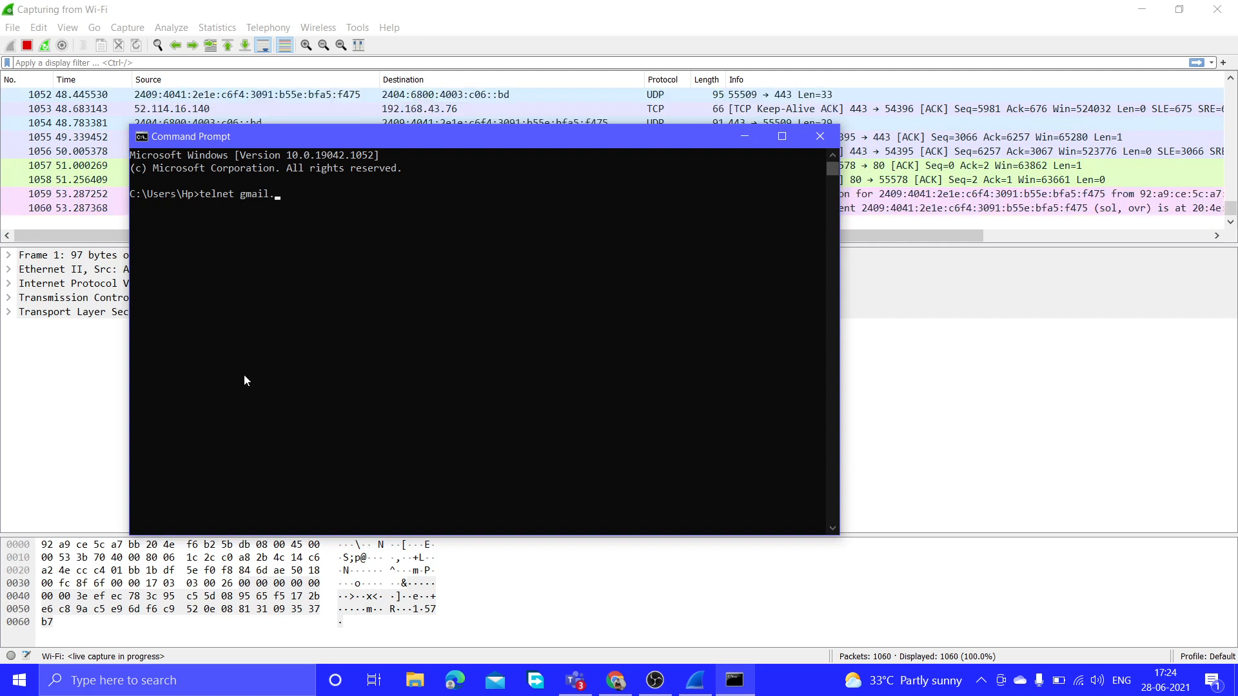
key("BackSpace")
type("-smtp")
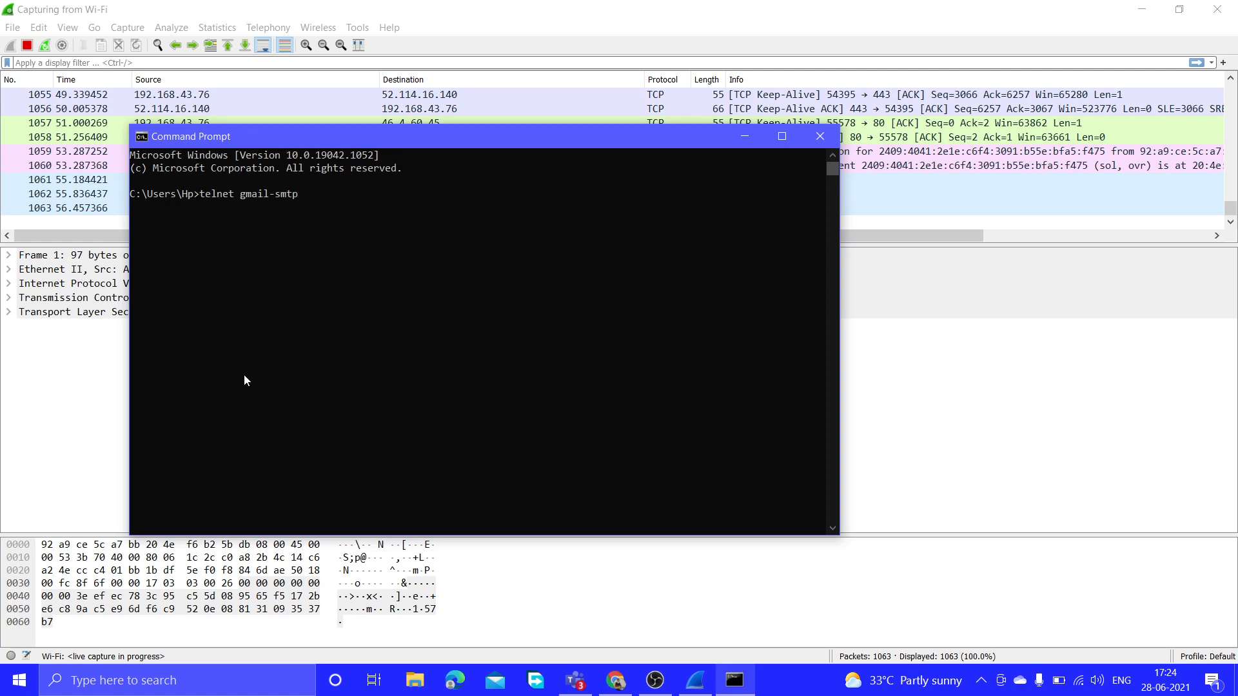
type("-in")
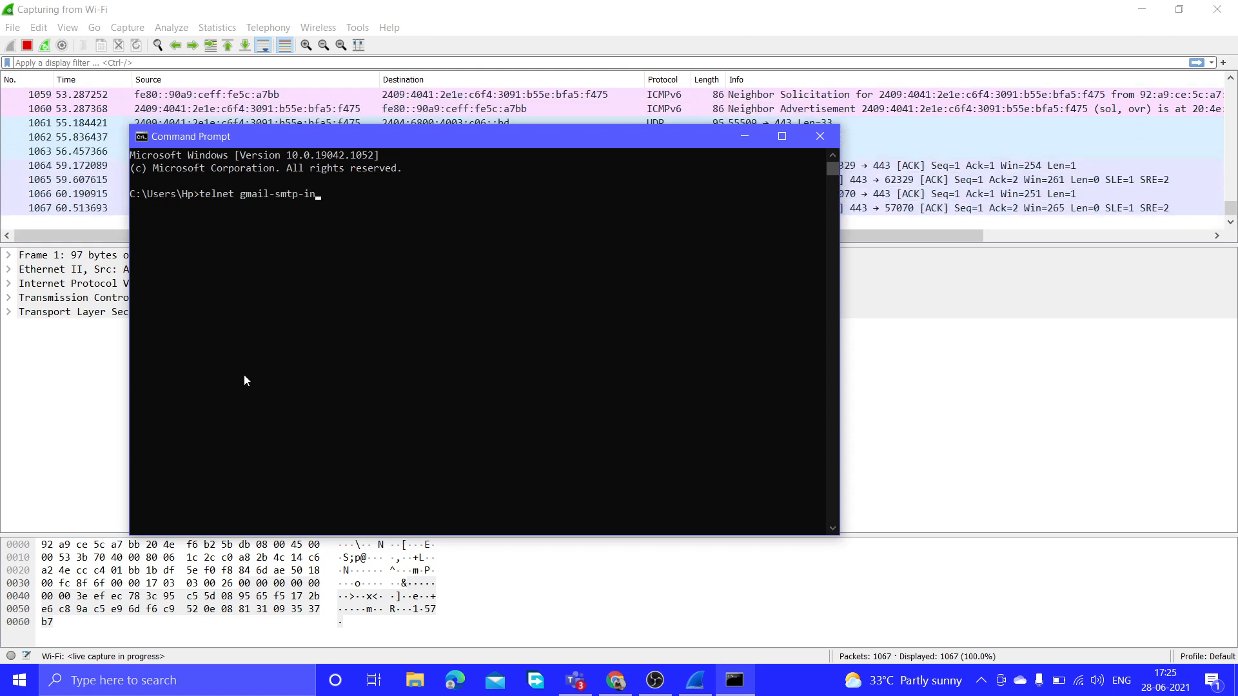
type(".l.")
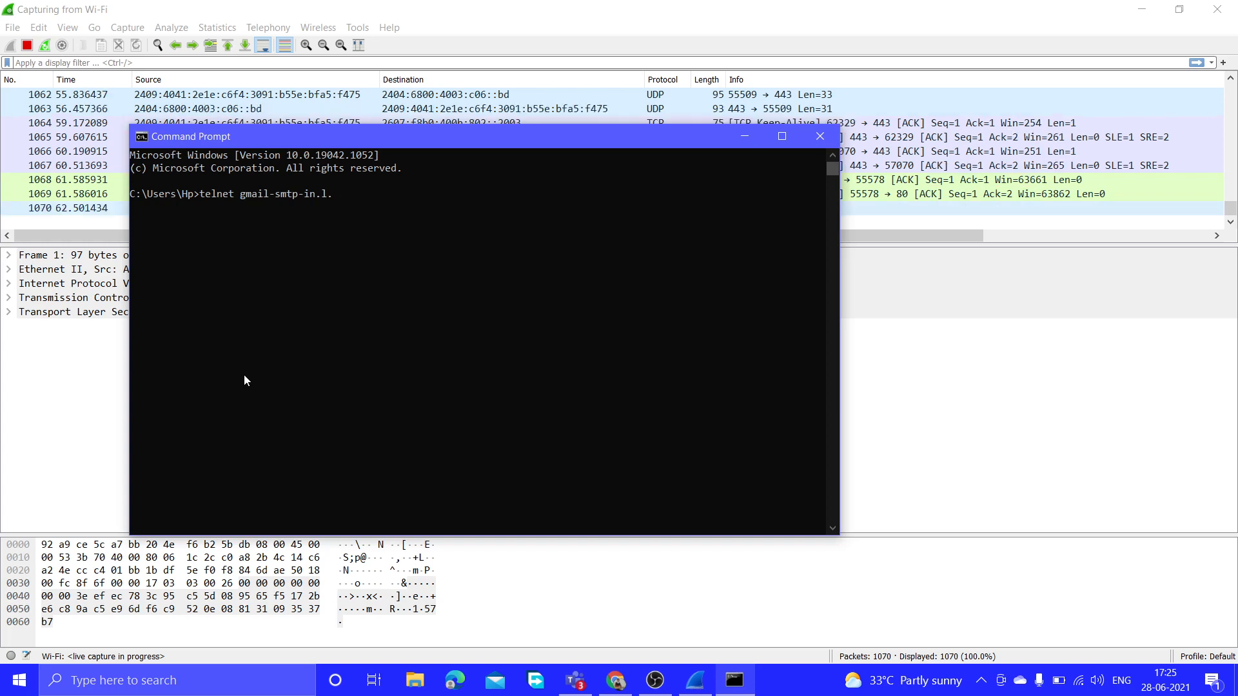
type("google")
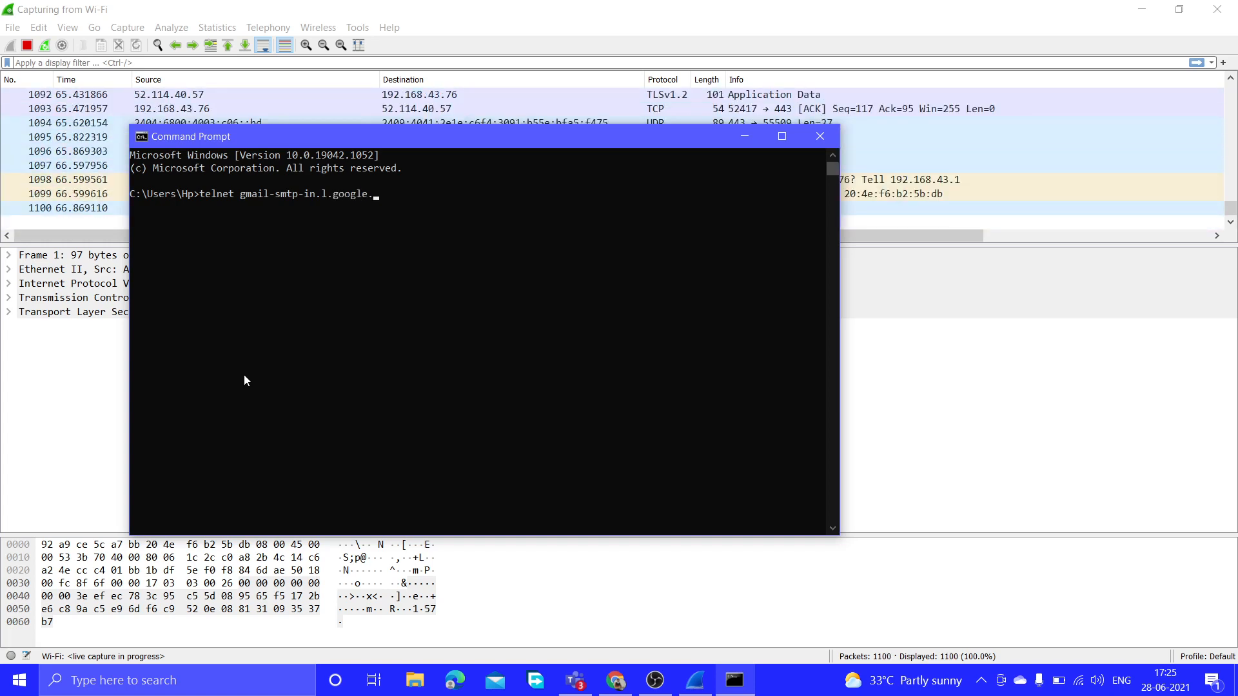
type(".com 25")
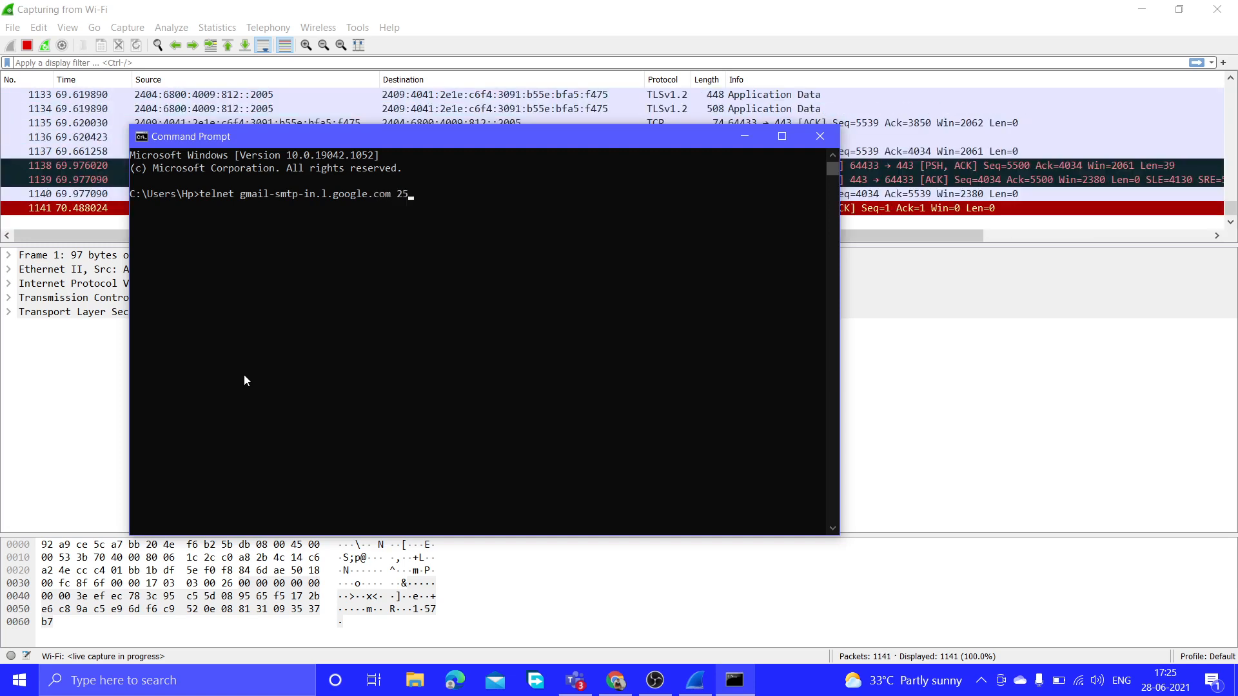
Run the telnet to gmail-smtp-in.l.google.com port 25, which fails, then type 'telnet smtp.gmail.com 587'.
key("Return")
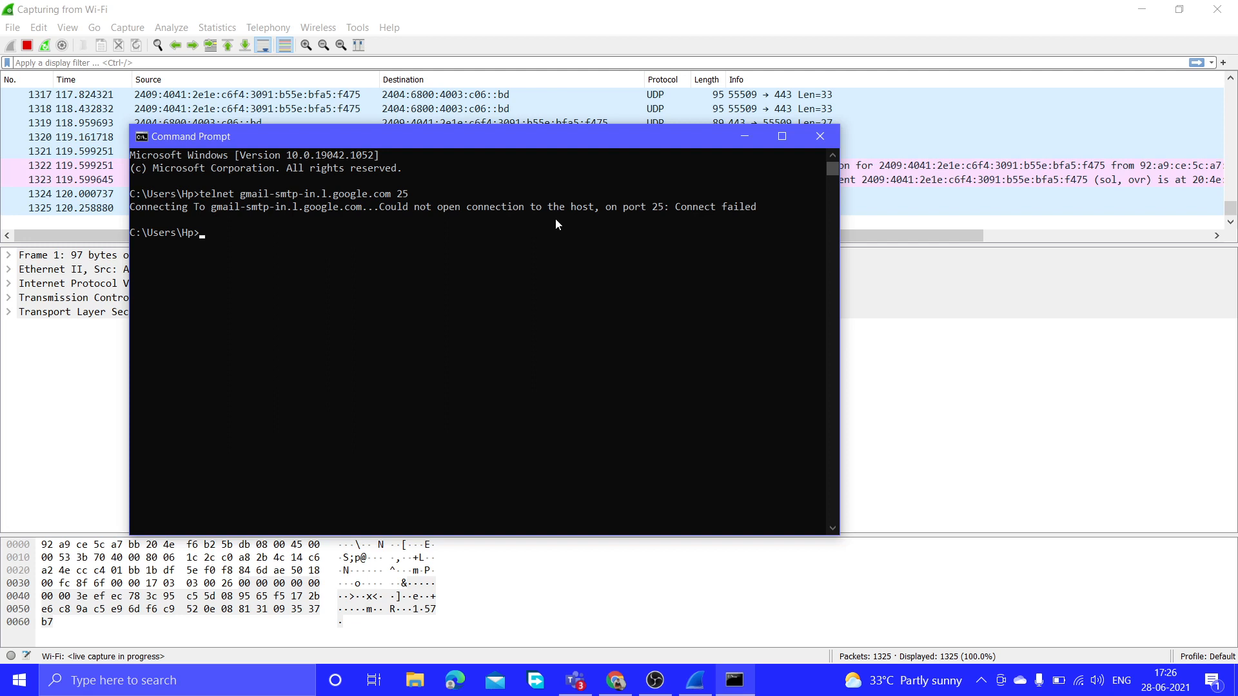
type("telnet")
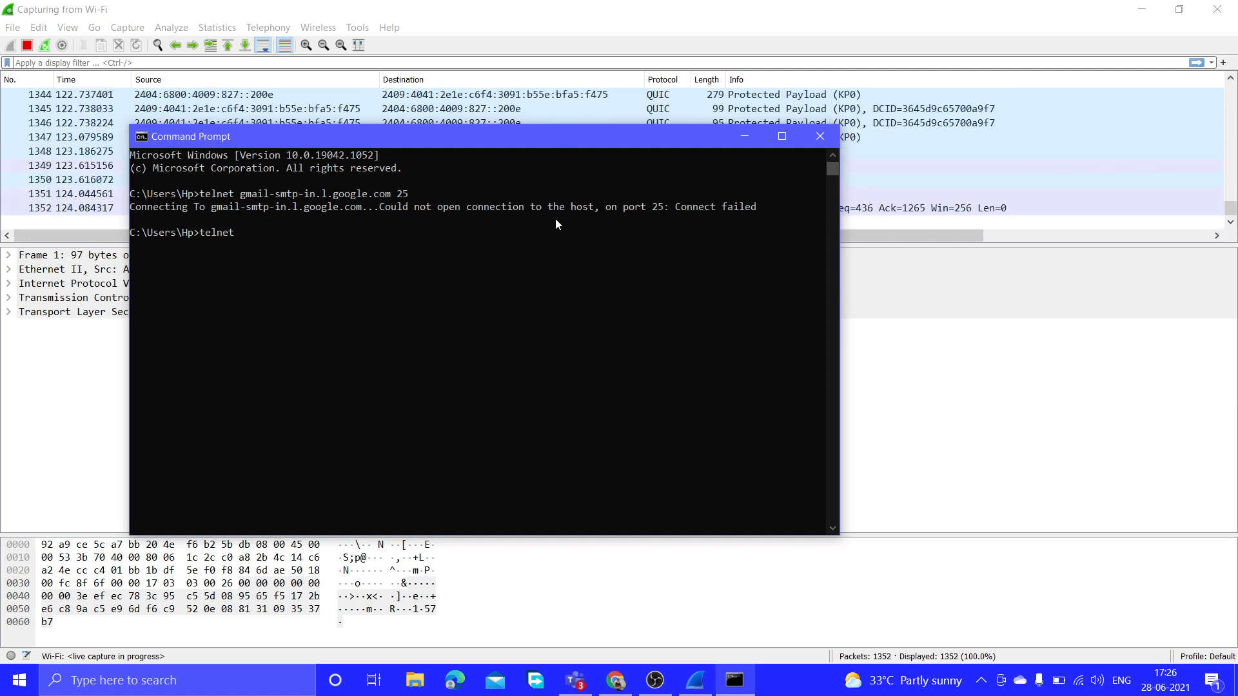
type(" smtp")
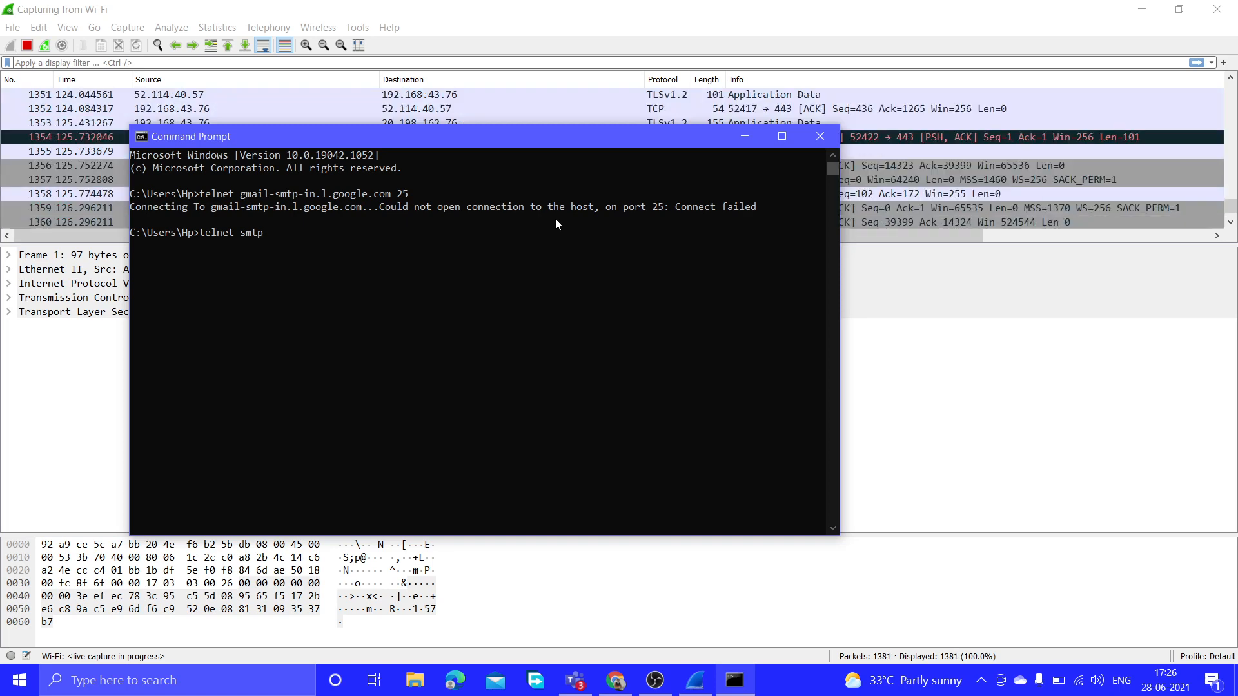
type(".g")
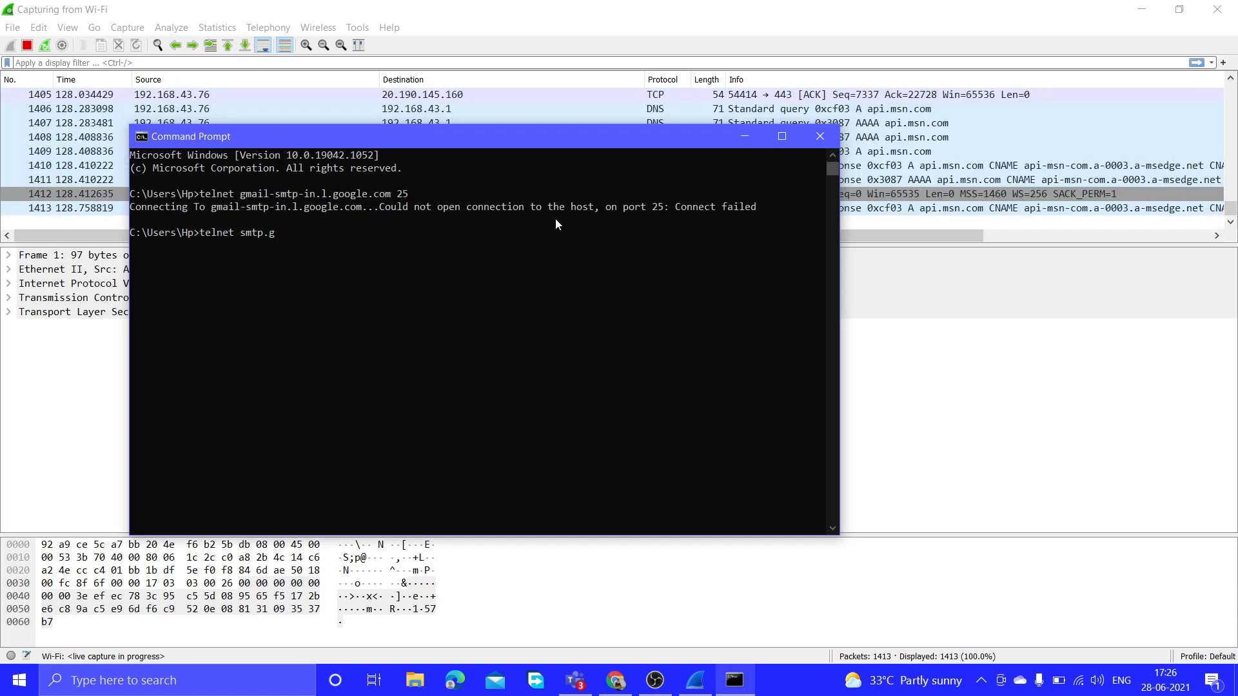
type("mail.co")
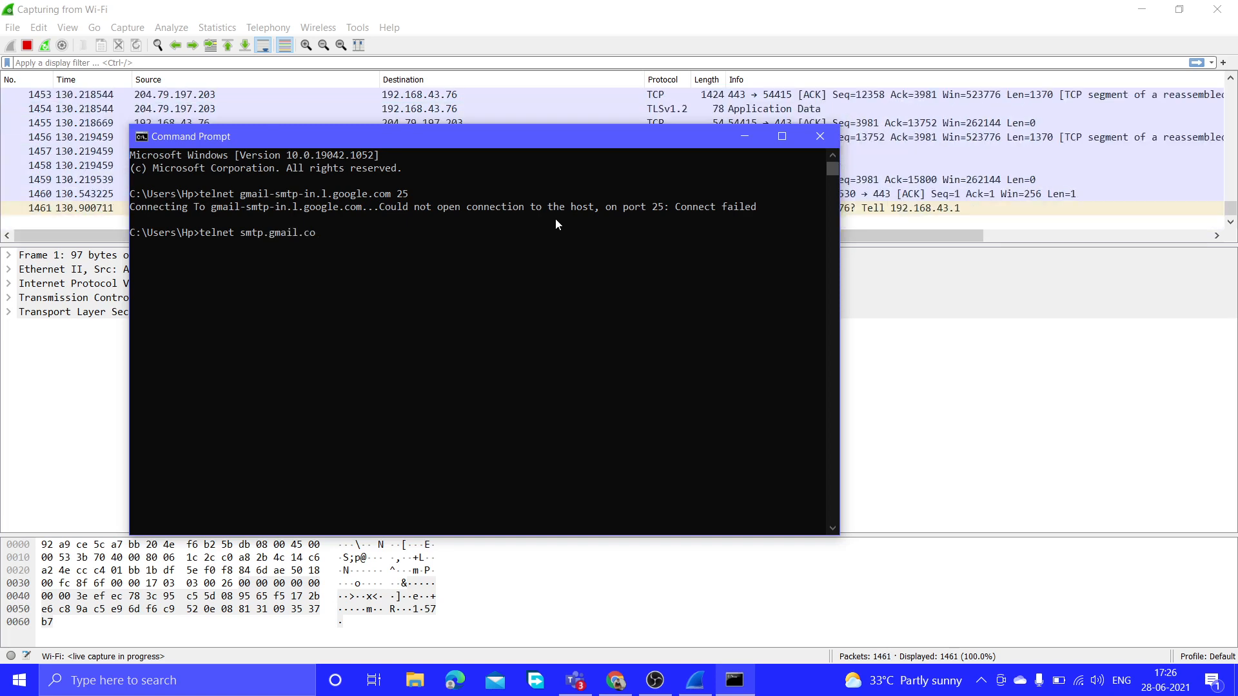
type("m ")
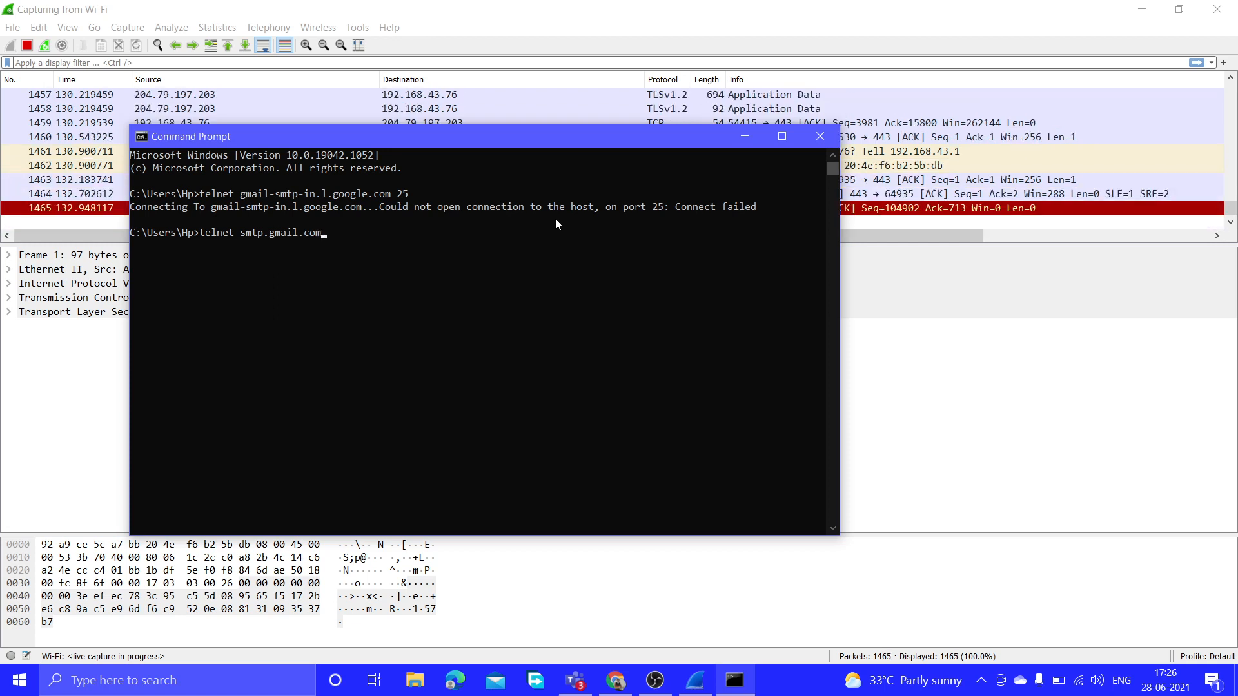
type("587")
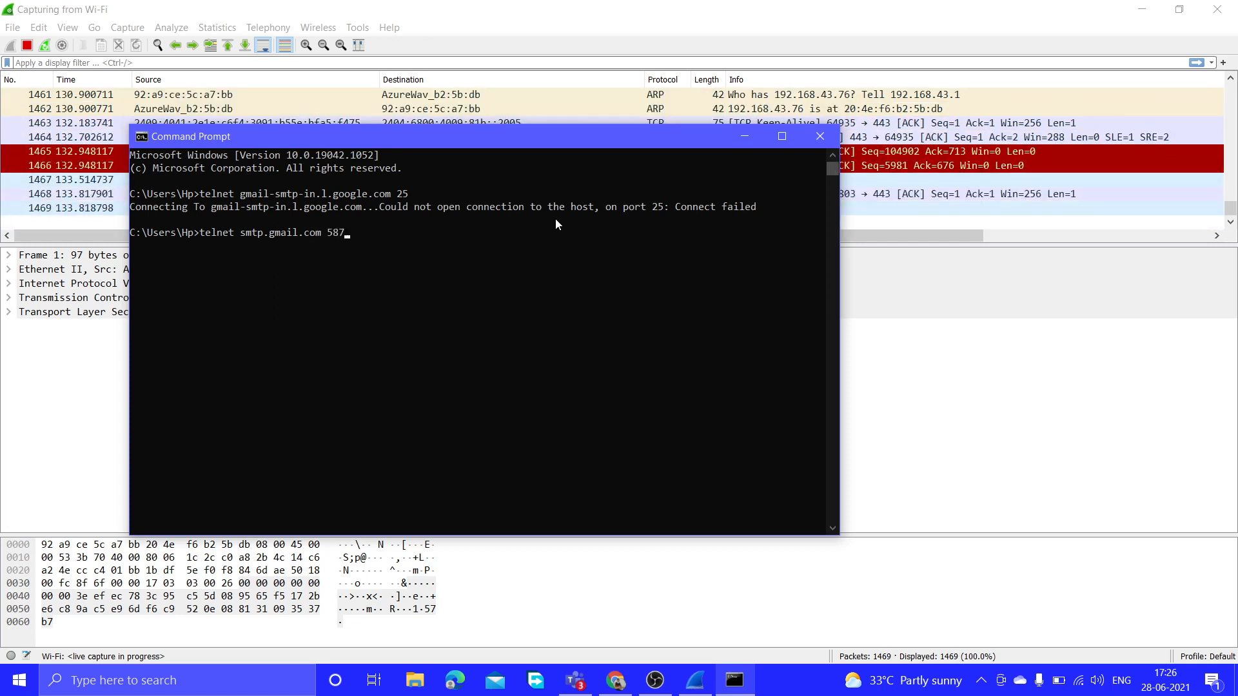
Run 'telnet smtp.gmail.com 587' and receive the server's 220 ESMTP greeting.
key("Return")
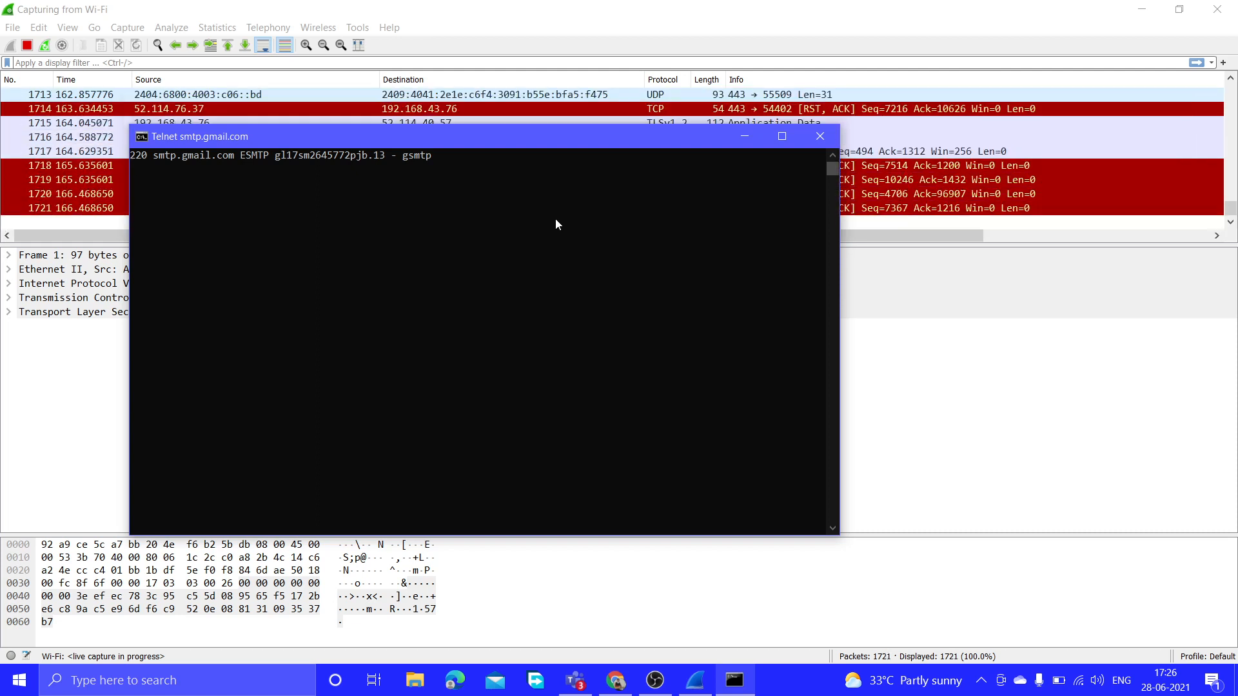
Send 'helo kajdkjd' and a mail from command with the sender's address, getting the STARTTLS-required refusal.
type("helo")
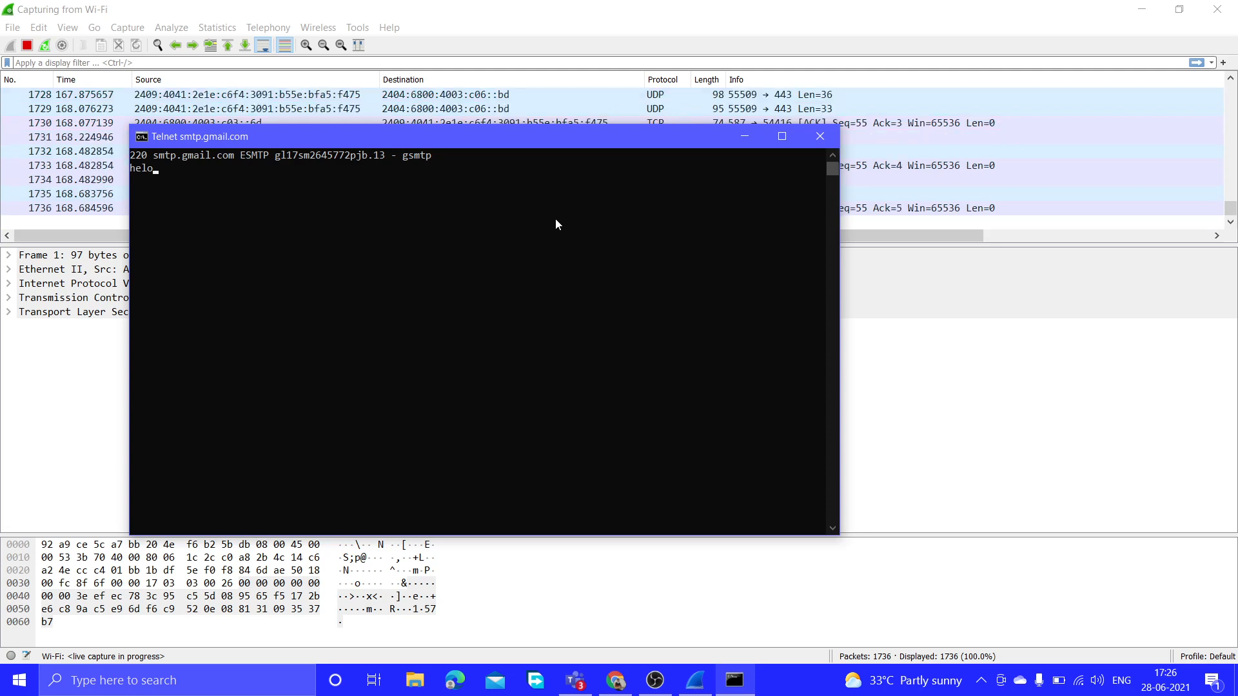
type(" kajdkjd")
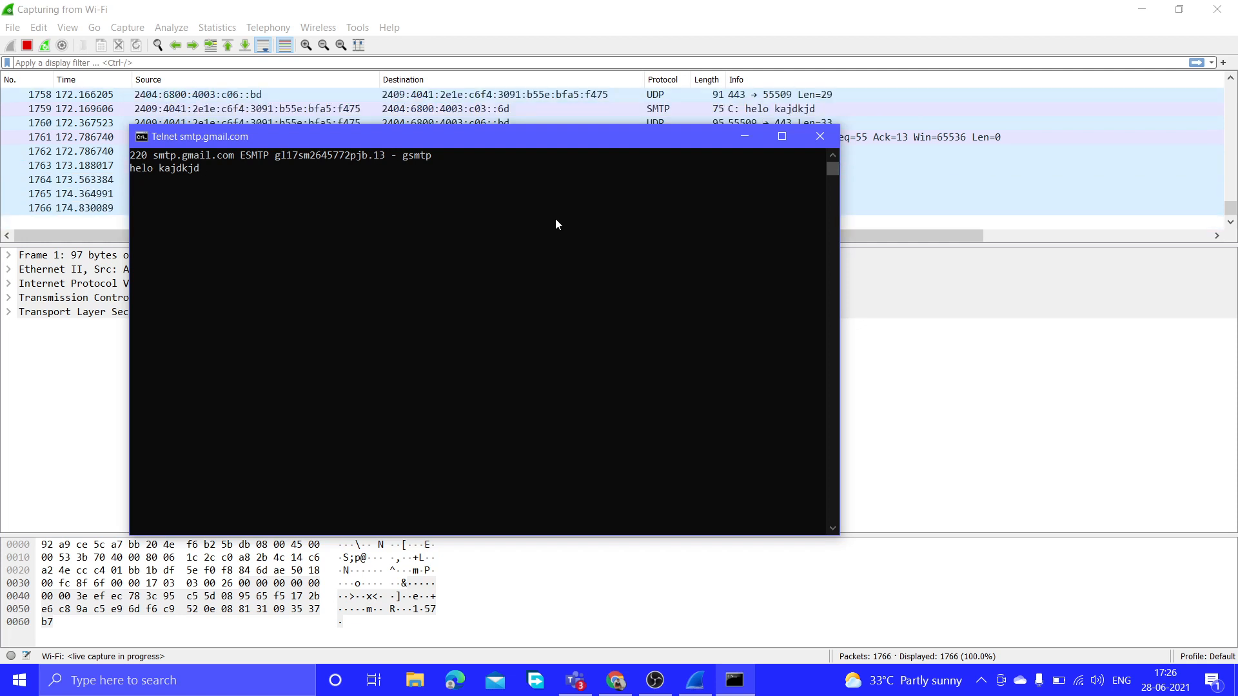
key("Return")
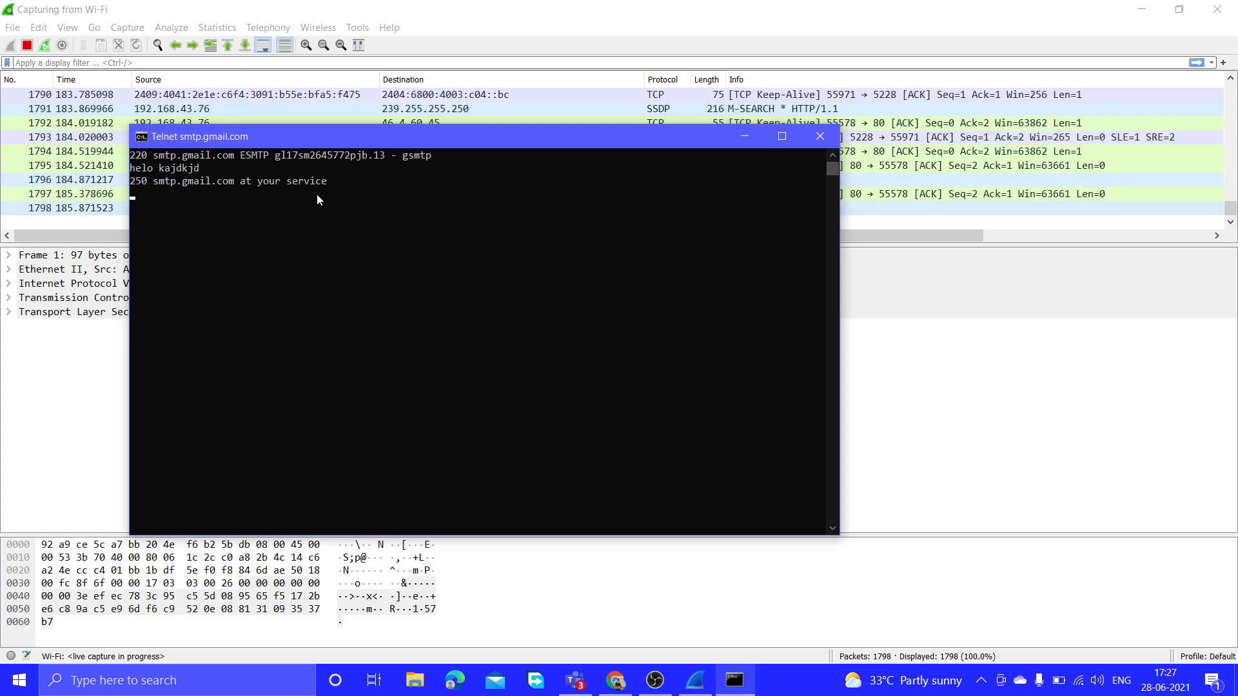
type("mail fro")
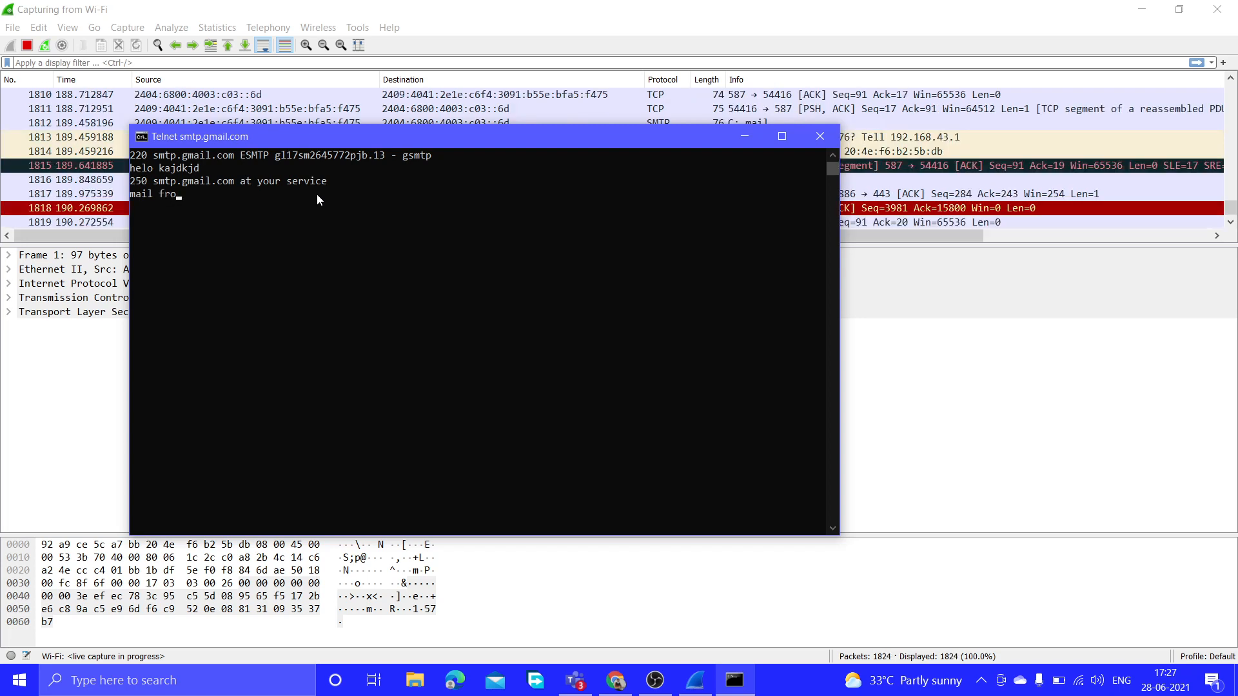
type("m:")
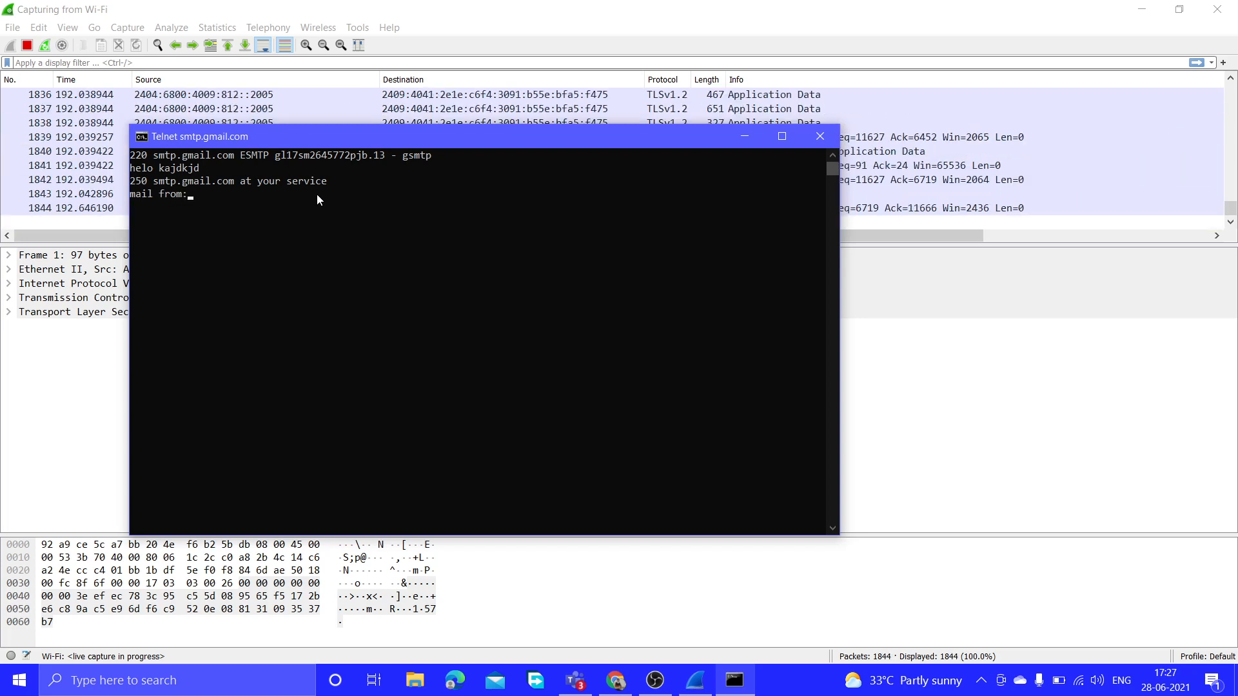
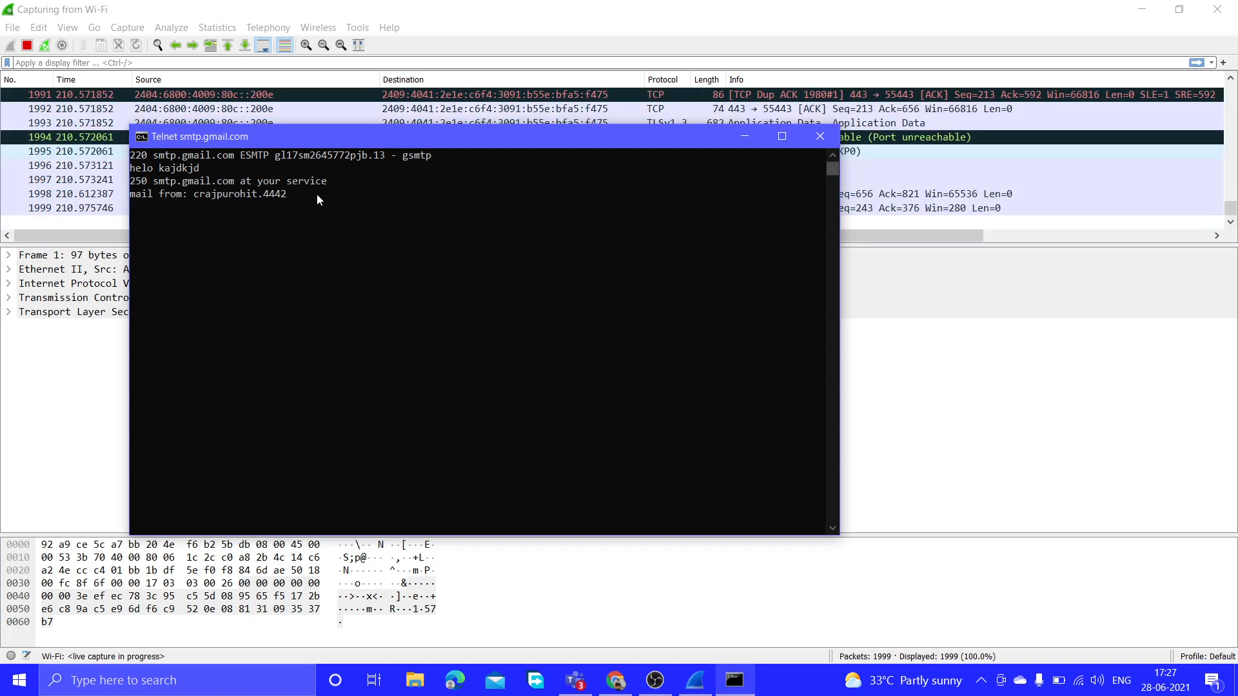
key("Return")
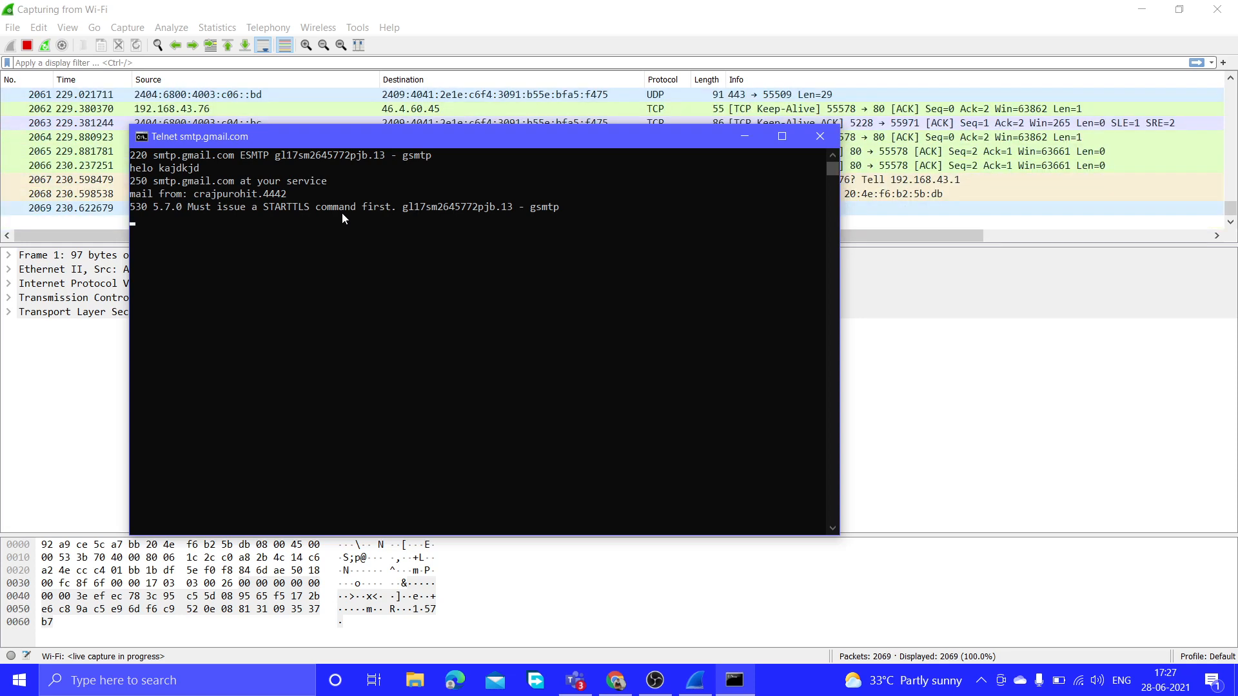
Send 'quit' to end the SMTP session and close the telnet window.
type("quit")
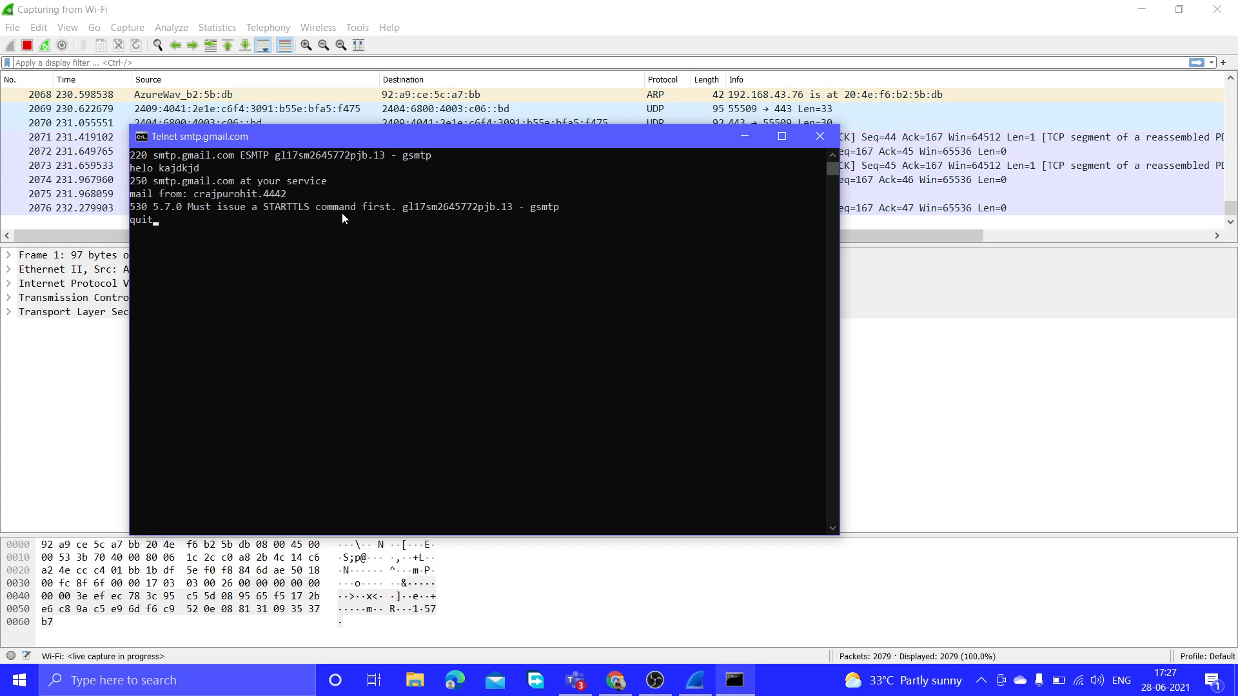
key("Return")
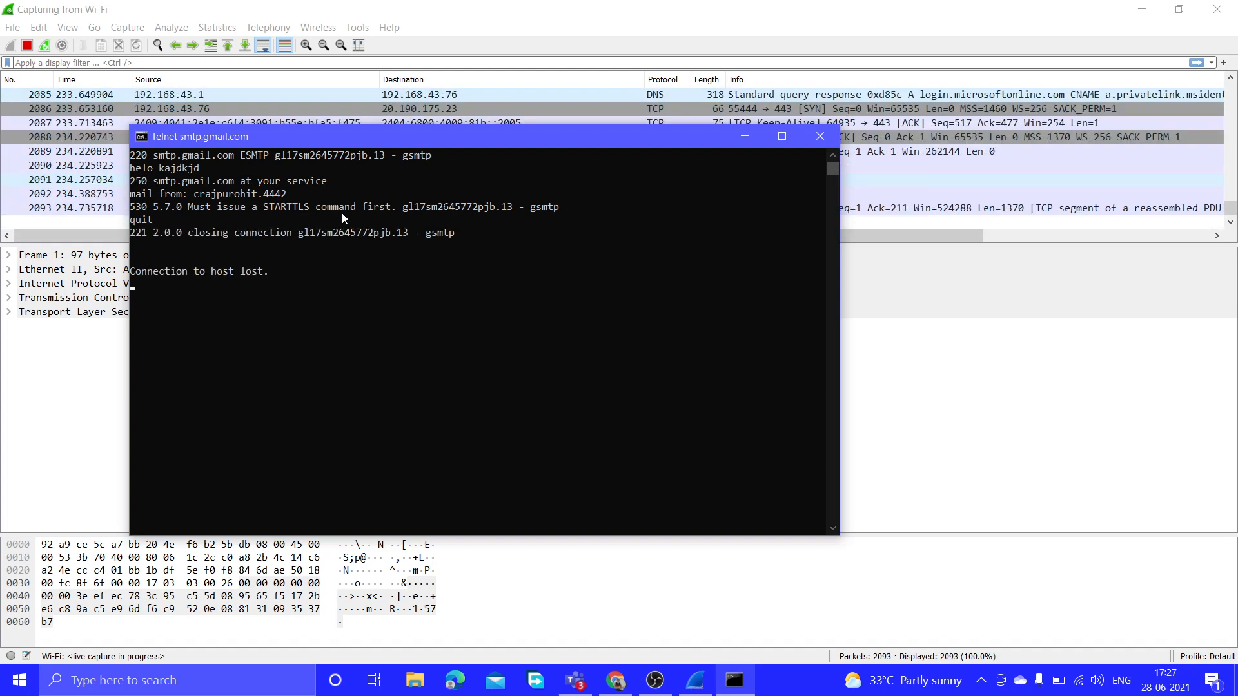
left_click(806, 145)
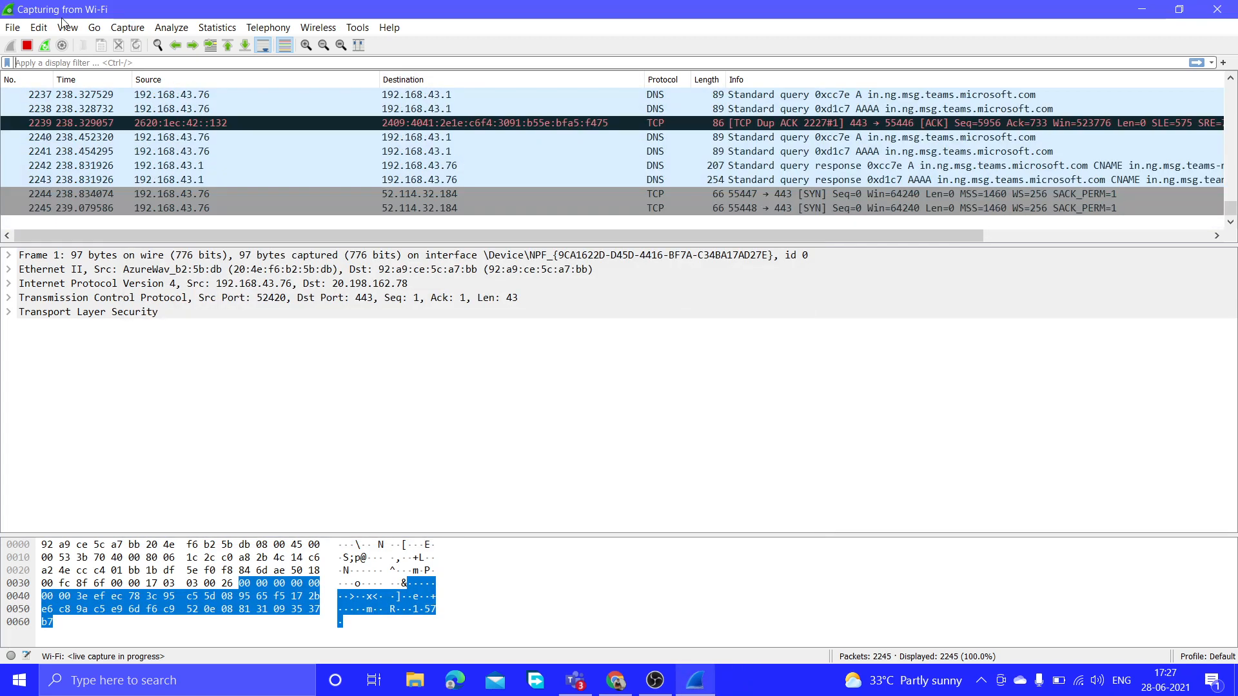
Stop the capture at 2293 packets, scroll the packet list back up, and focus the display filter bar.
left_click(27, 46)
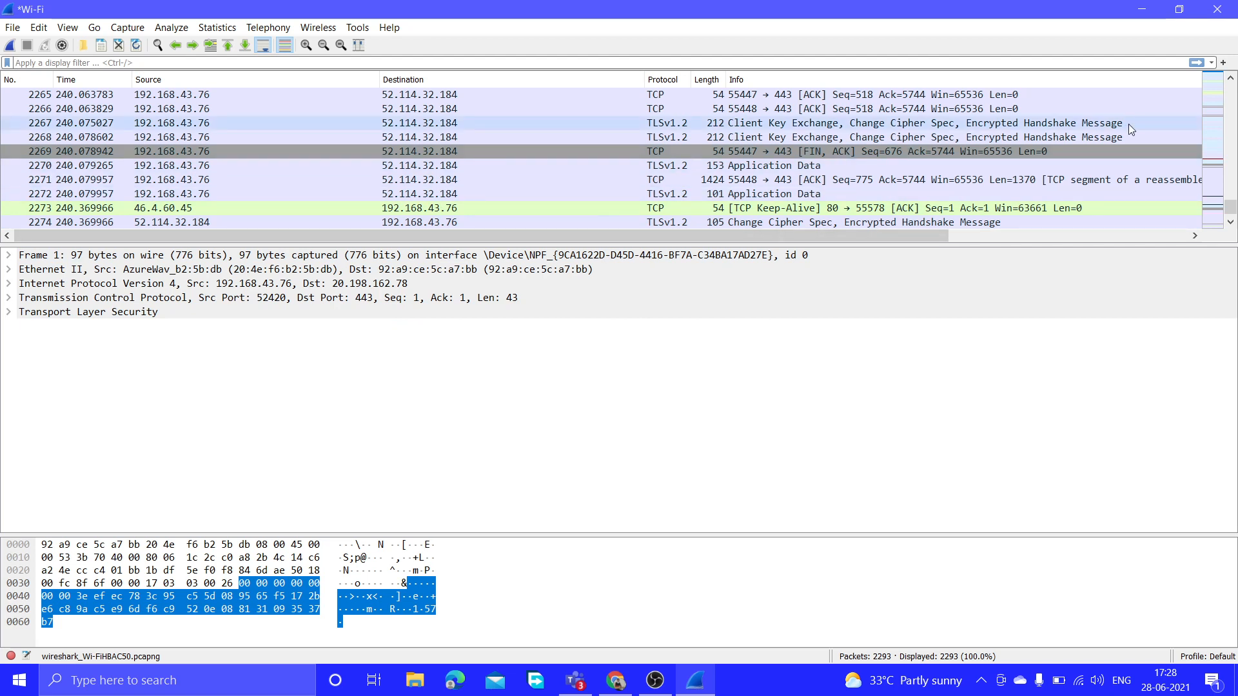
left_click(1231, 78)
left_click(1231, 78)
left_click(1231, 78)
left_click(1231, 78)
left_click(1231, 78)
left_click(1231, 78)
left_click(1231, 78)
left_click(1230, 78)
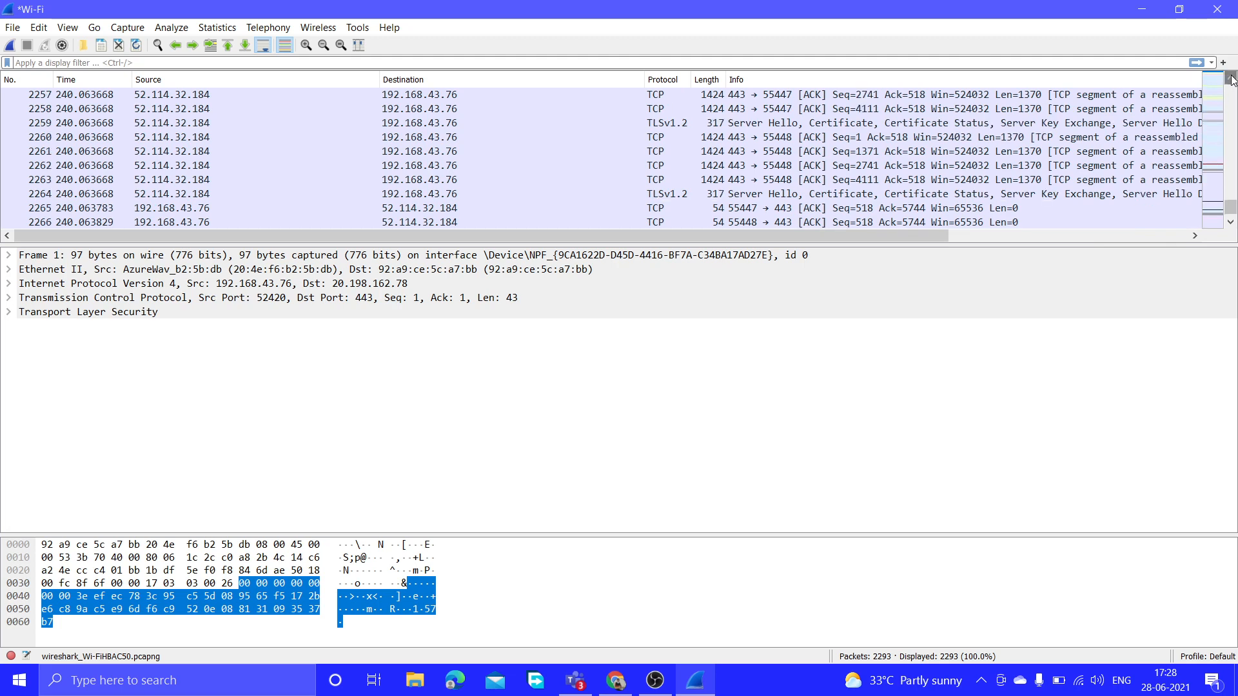
left_click(1231, 78)
left_click(1230, 78)
left_click(1230, 78)
left_click(1231, 78)
left_click(1231, 78)
left_click(1231, 78)
left_click(1231, 78)
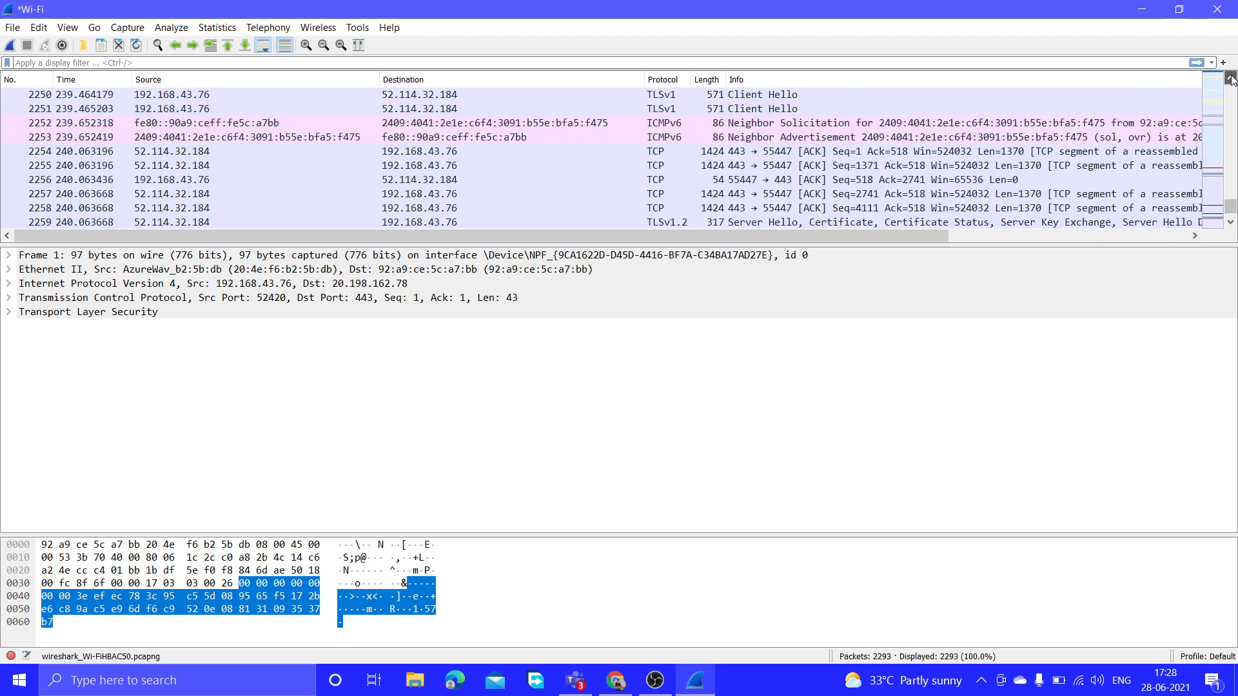
left_click(1230, 78)
left_click(1231, 78)
left_click(1231, 78)
left_click(1230, 78)
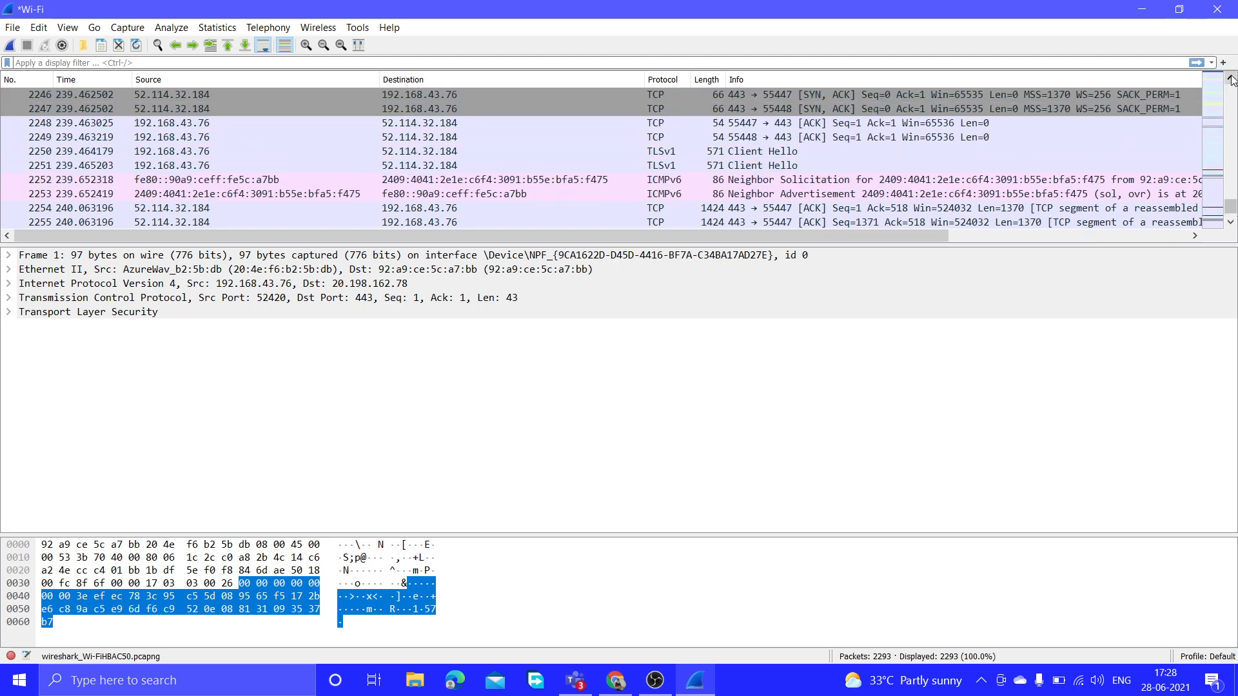
left_click(1230, 78)
left_click(1231, 78)
left_click(1231, 78)
left_click(1230, 78)
left_click(1230, 78)
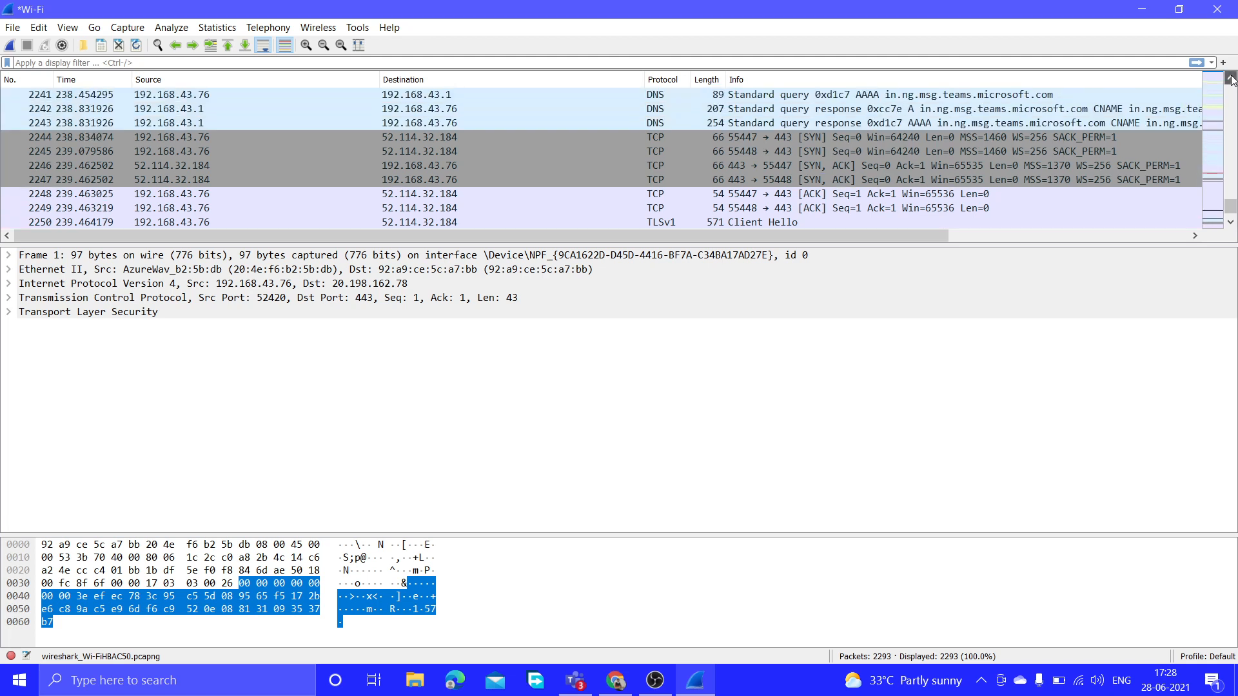
left_click(1230, 78)
left_click(1230, 78)
left_click(1231, 78)
left_click(1230, 78)
left_click(1231, 78)
left_click(1231, 78)
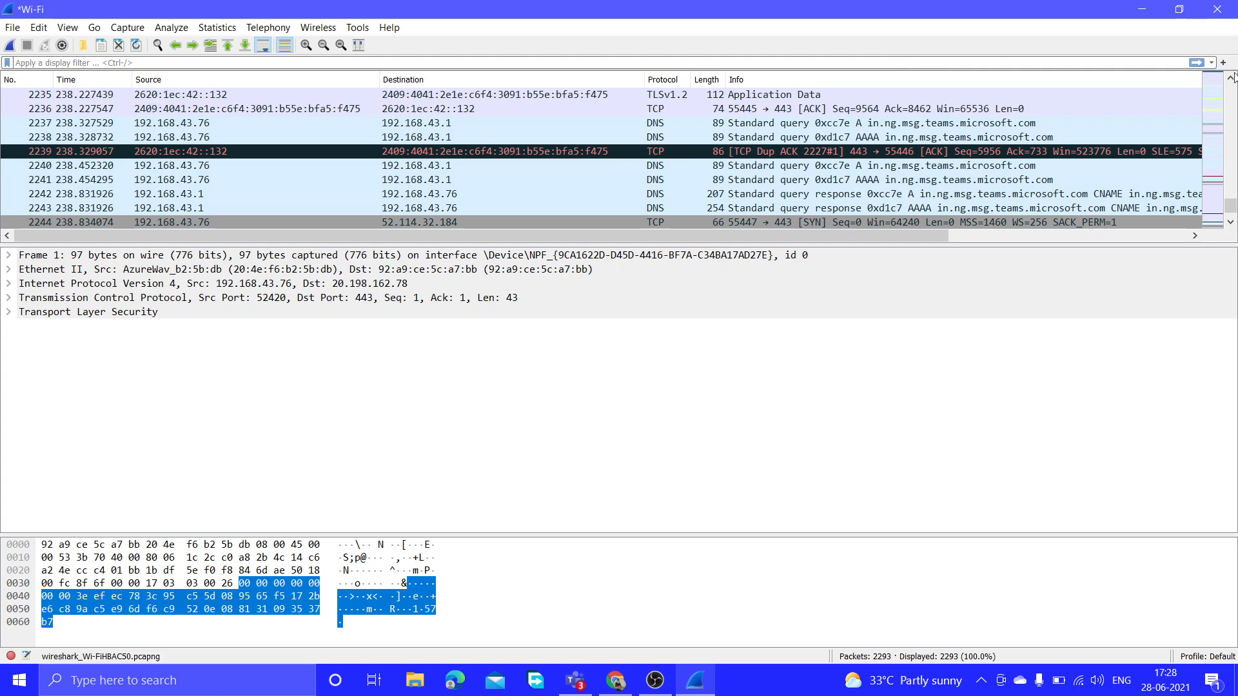
left_click_drag(1231, 78, 1231, 87)
left_click(793, 60)
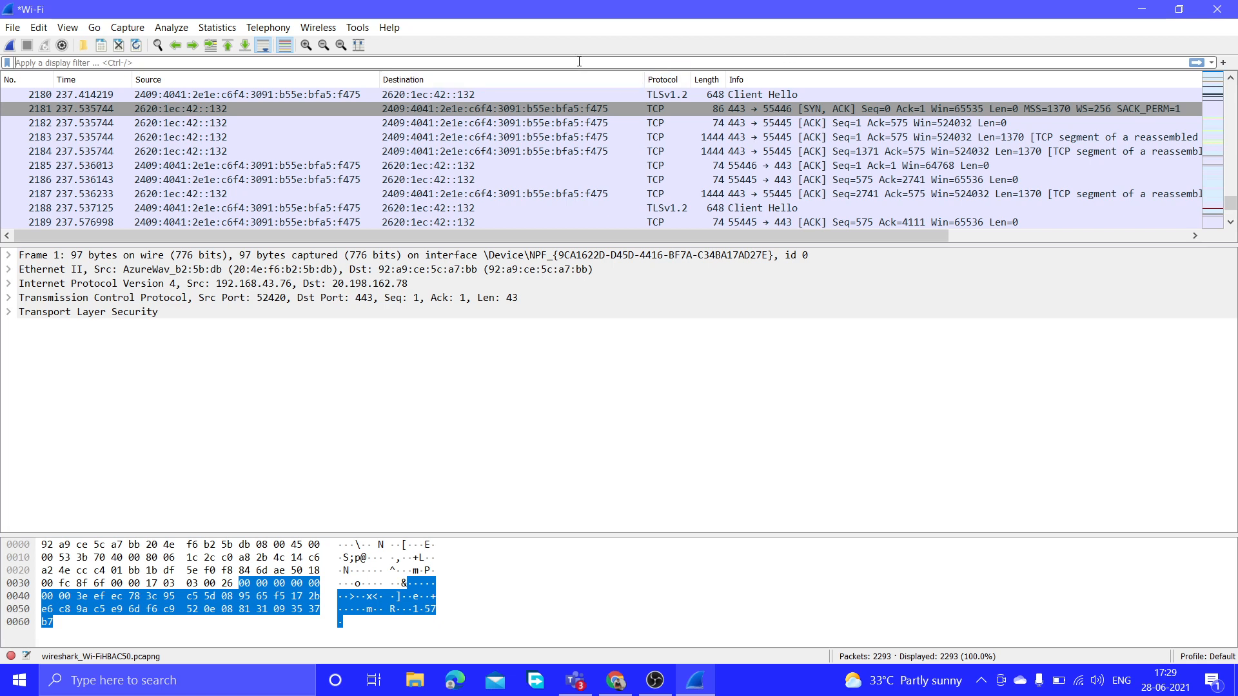
Apply the smtp display filter, select greeting packet 1485, and expand its Internet Protocol Version 6 details.
type("smtp")
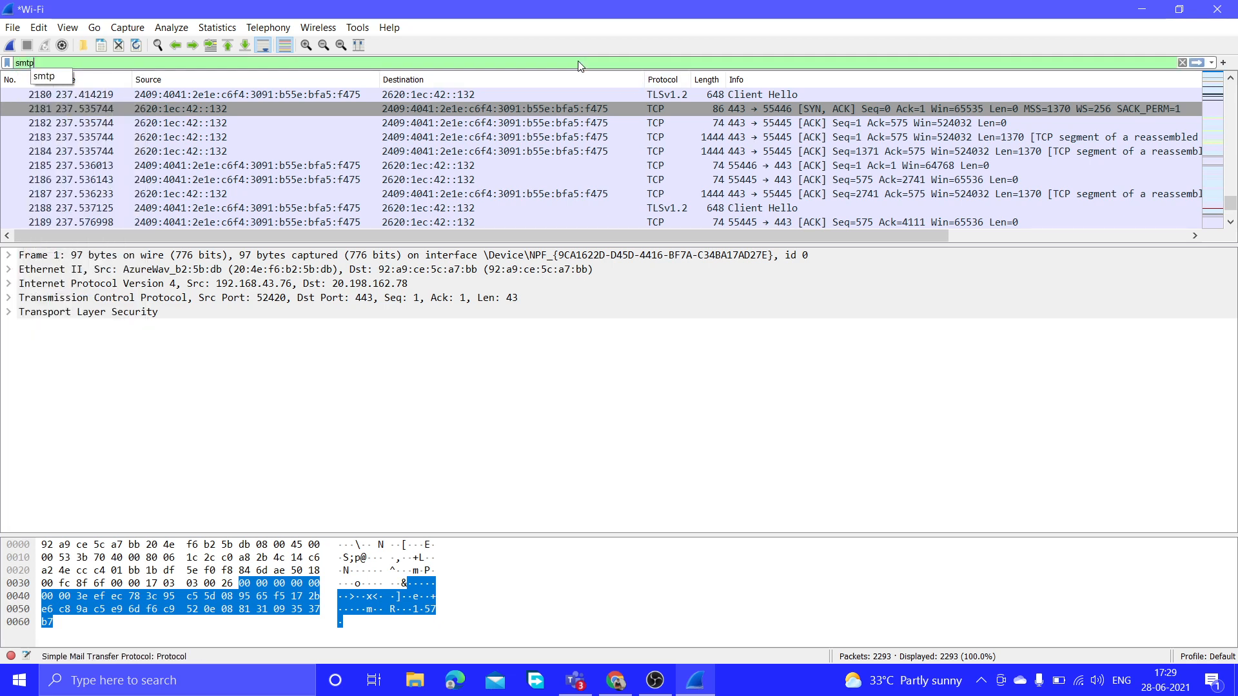
key("Return")
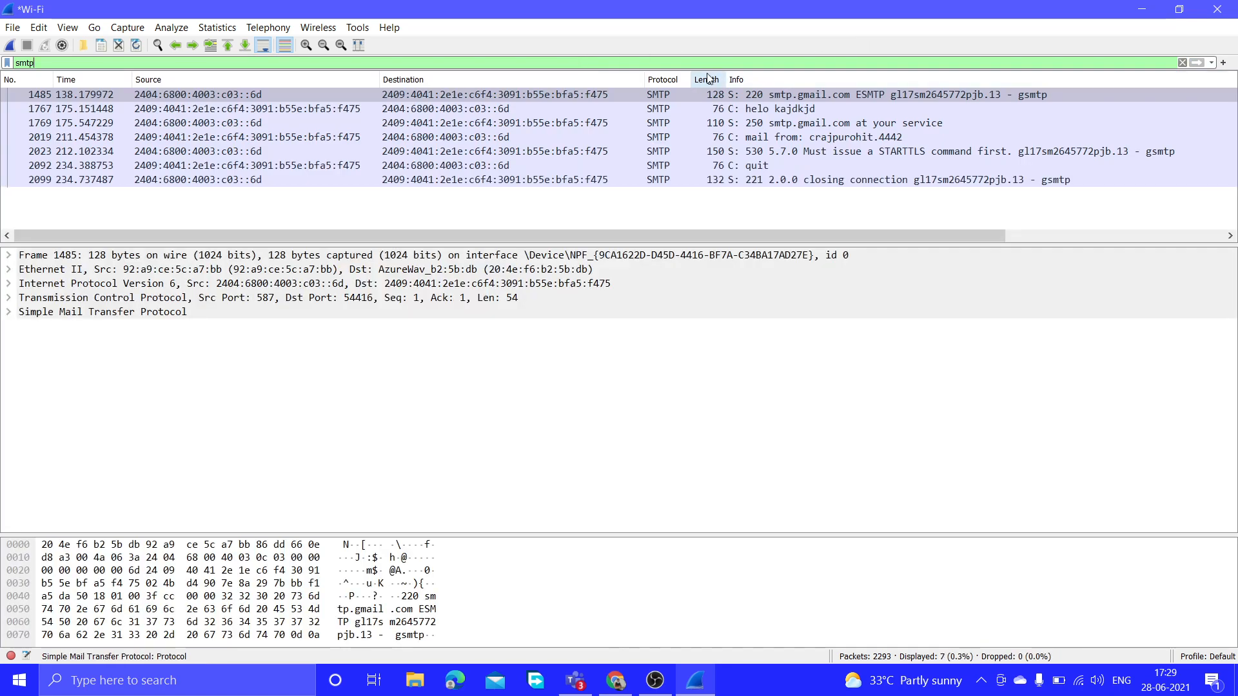
left_click(689, 98)
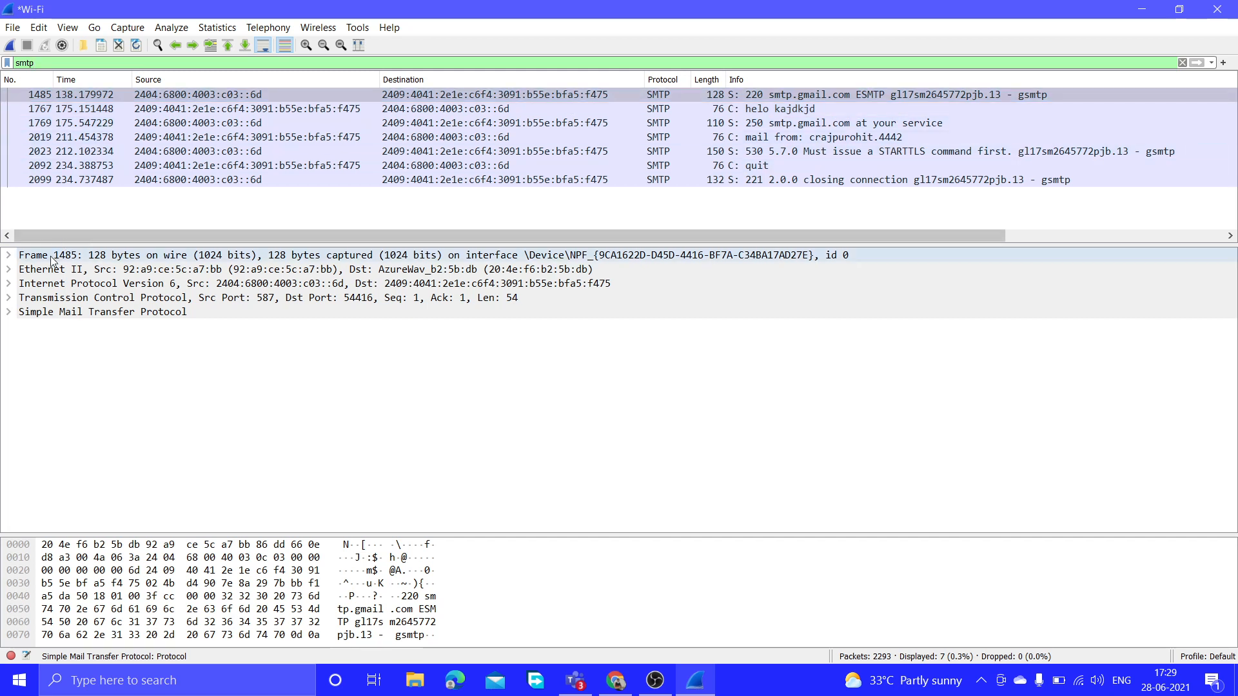
left_click(10, 283)
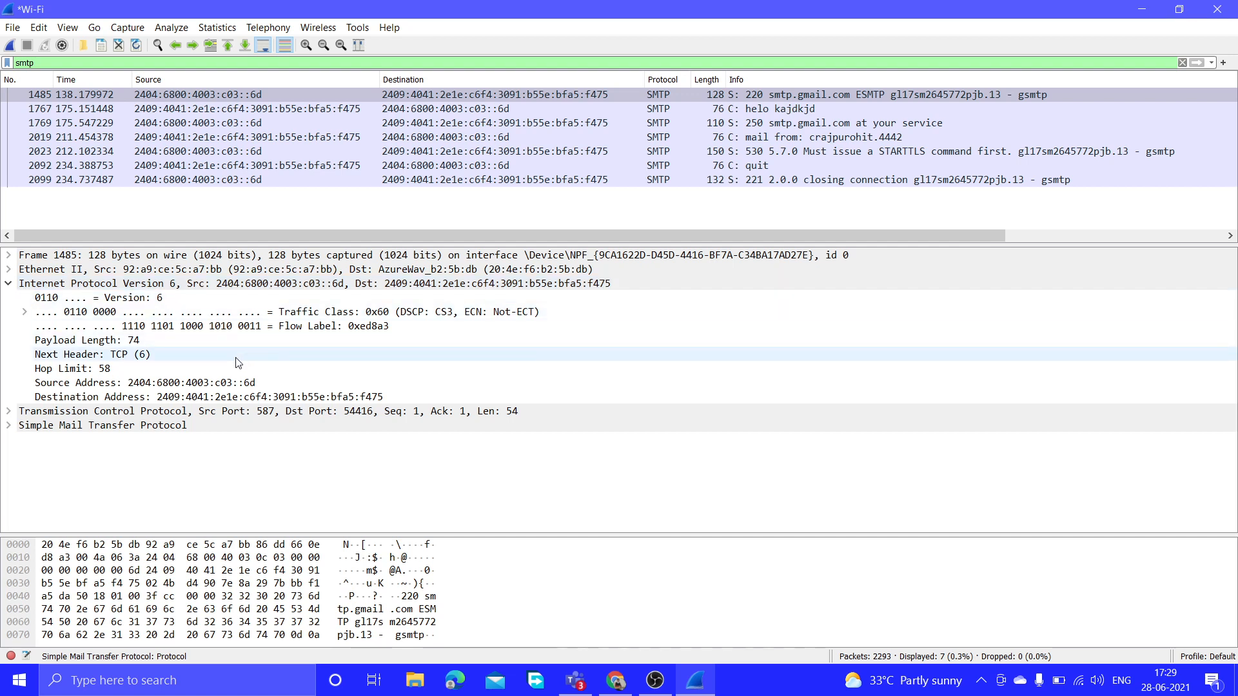
Expand packet 1485's TCP and SMTP details down to the 220 'Service ready' response line.
left_click(8, 412)
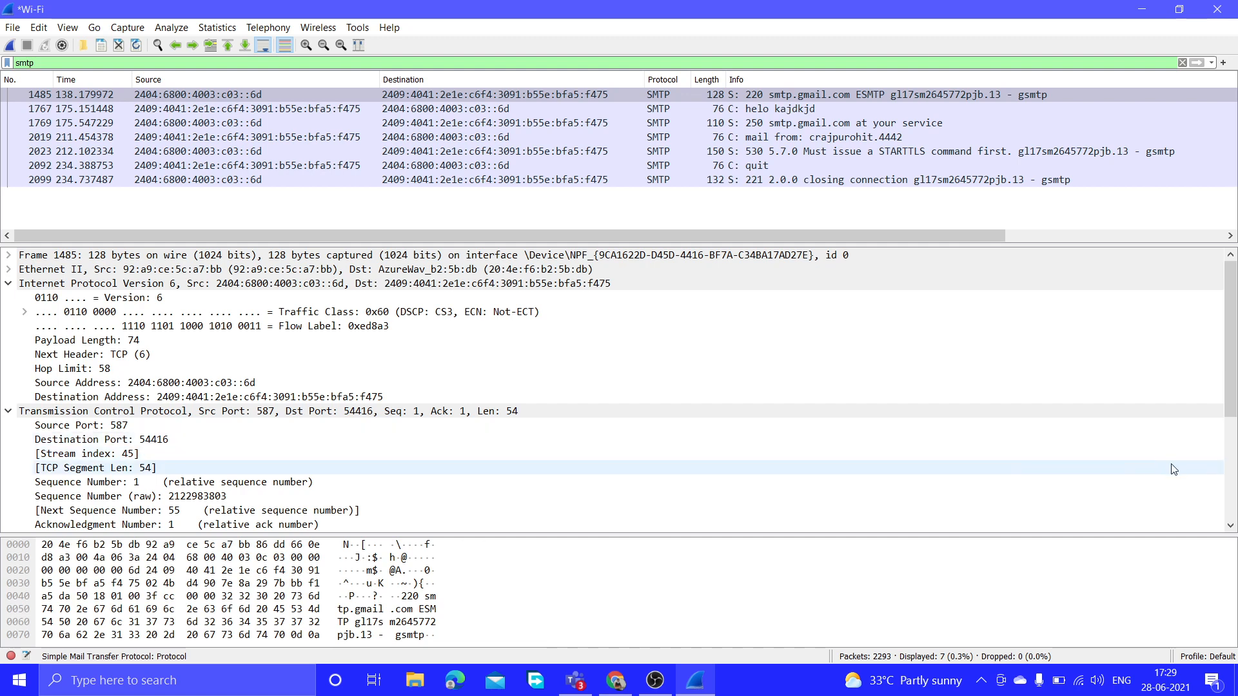
left_click(1230, 526)
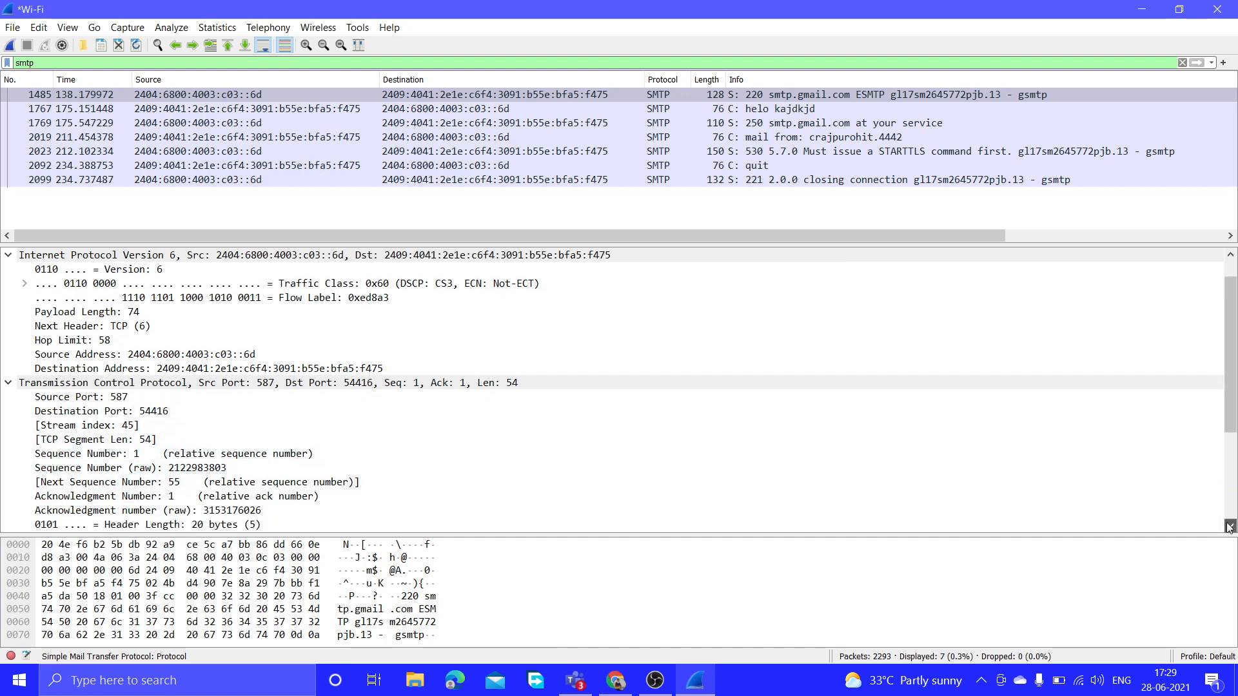
left_click(1230, 526)
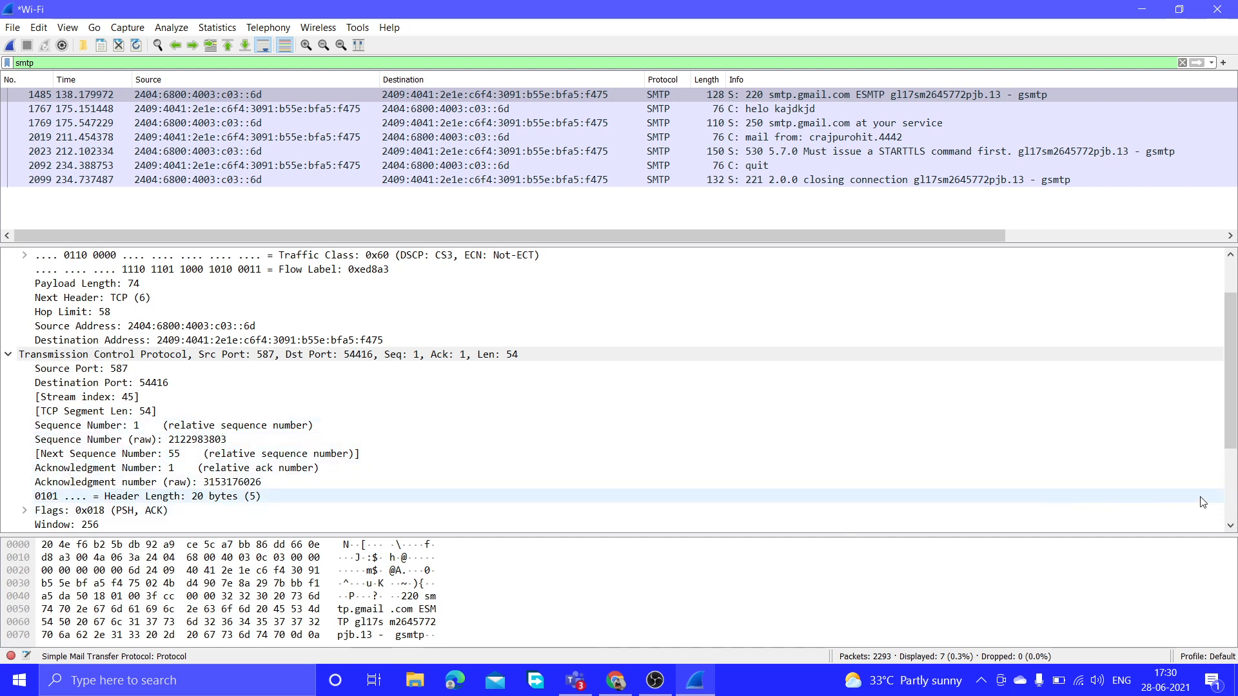
left_click(1229, 526)
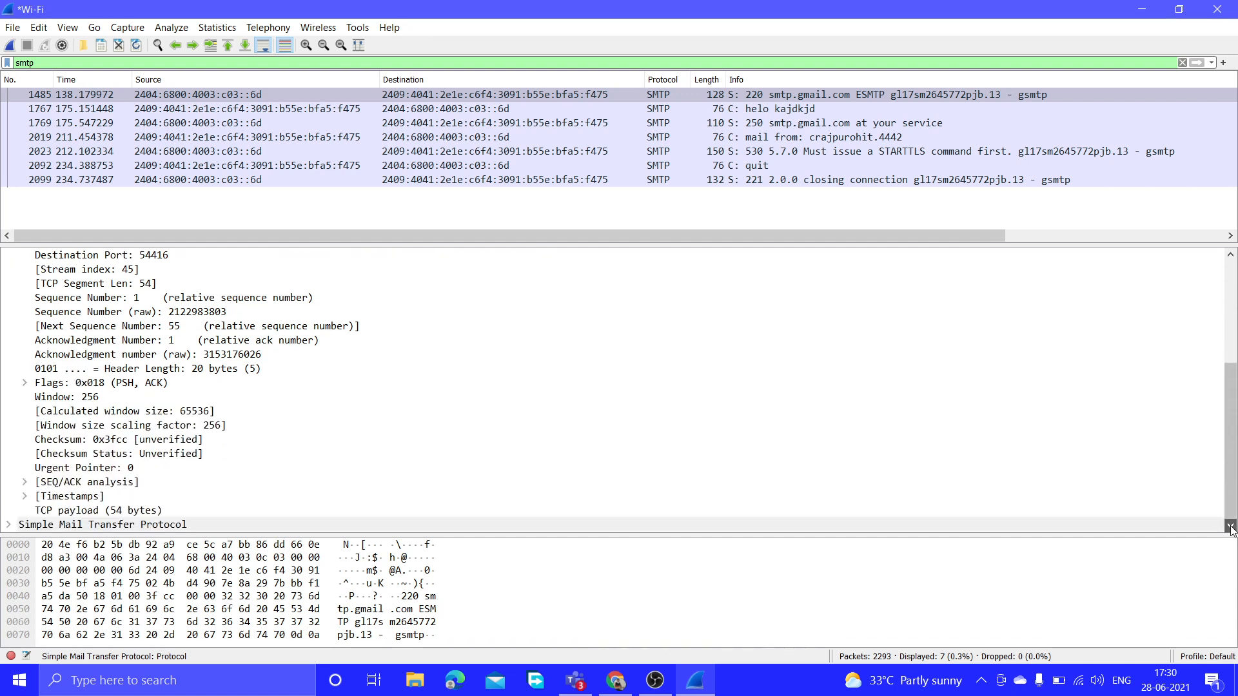
left_click(8, 524)
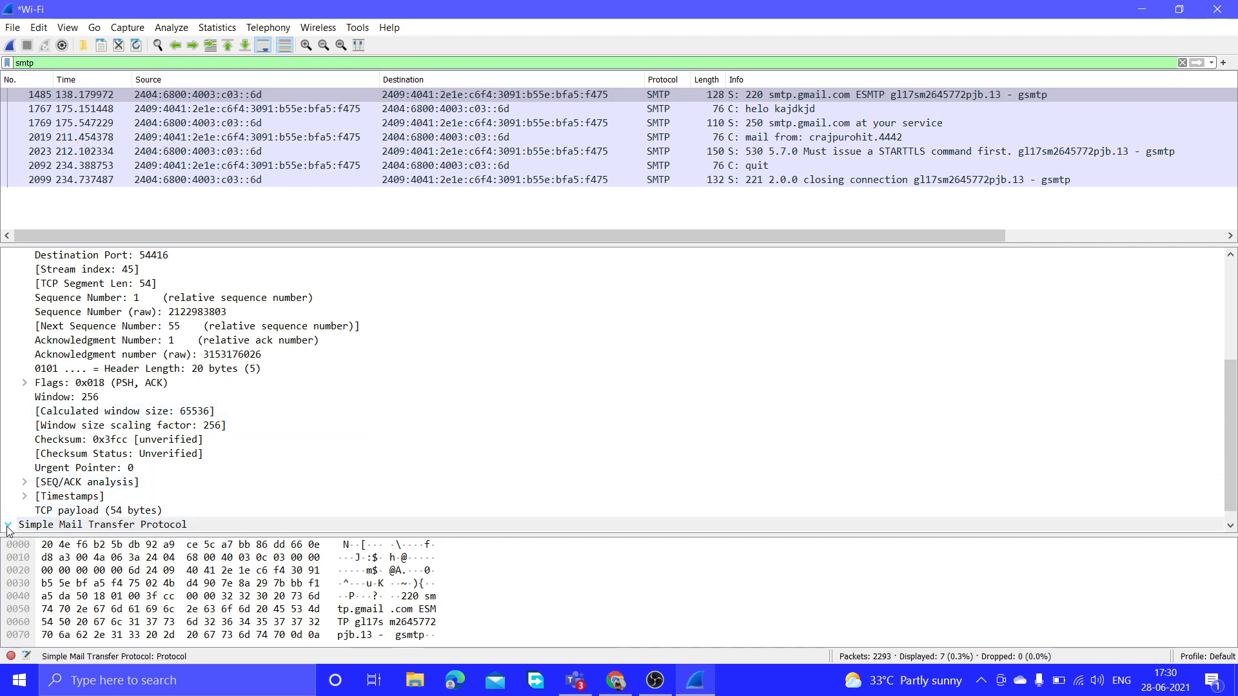
left_click(1230, 526)
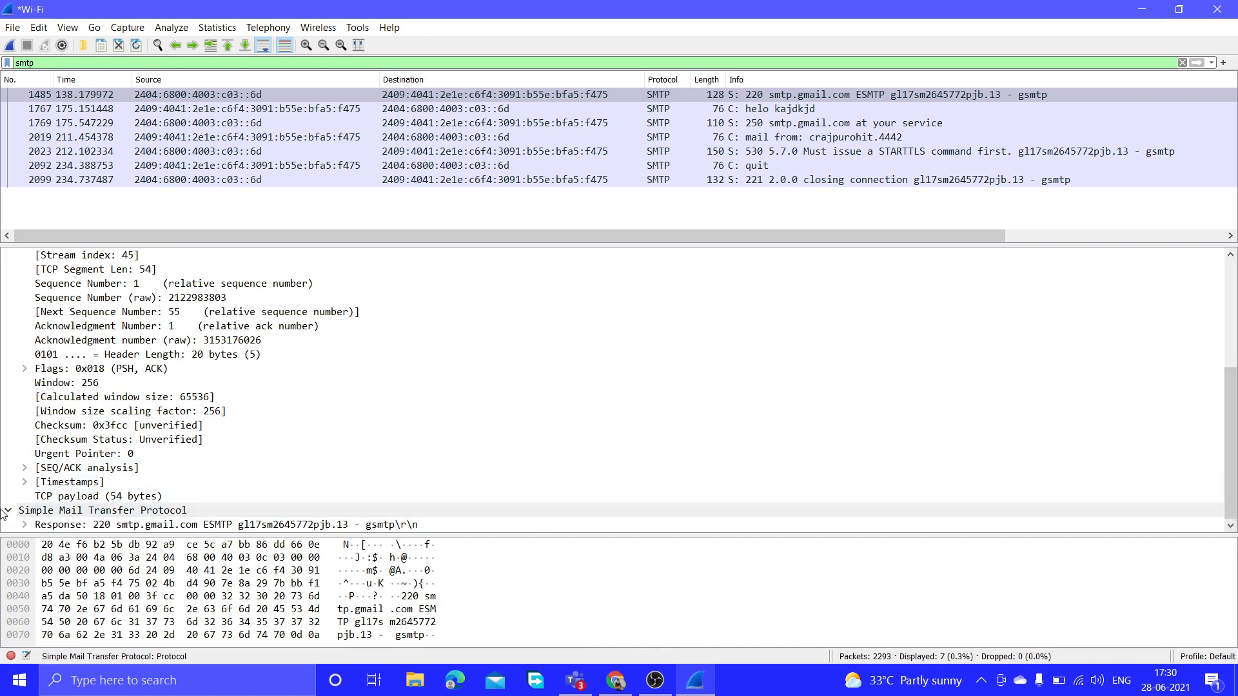
left_click(25, 526)
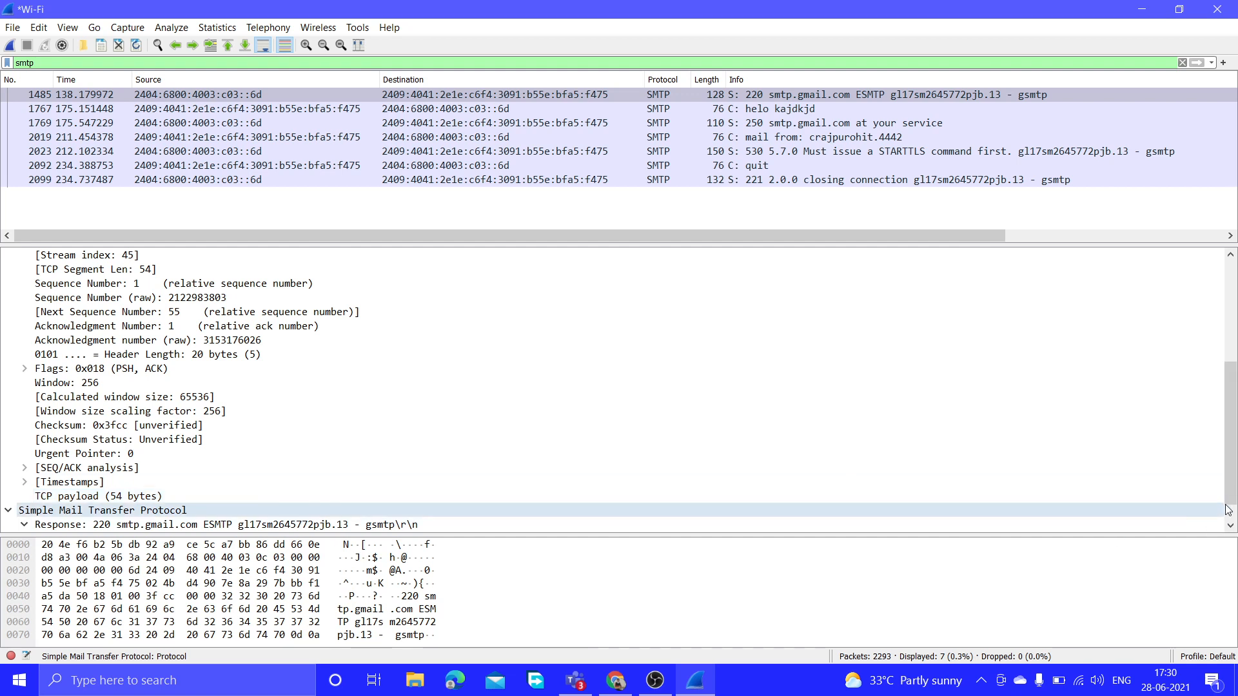
left_click(1230, 526)
left_click(1230, 526)
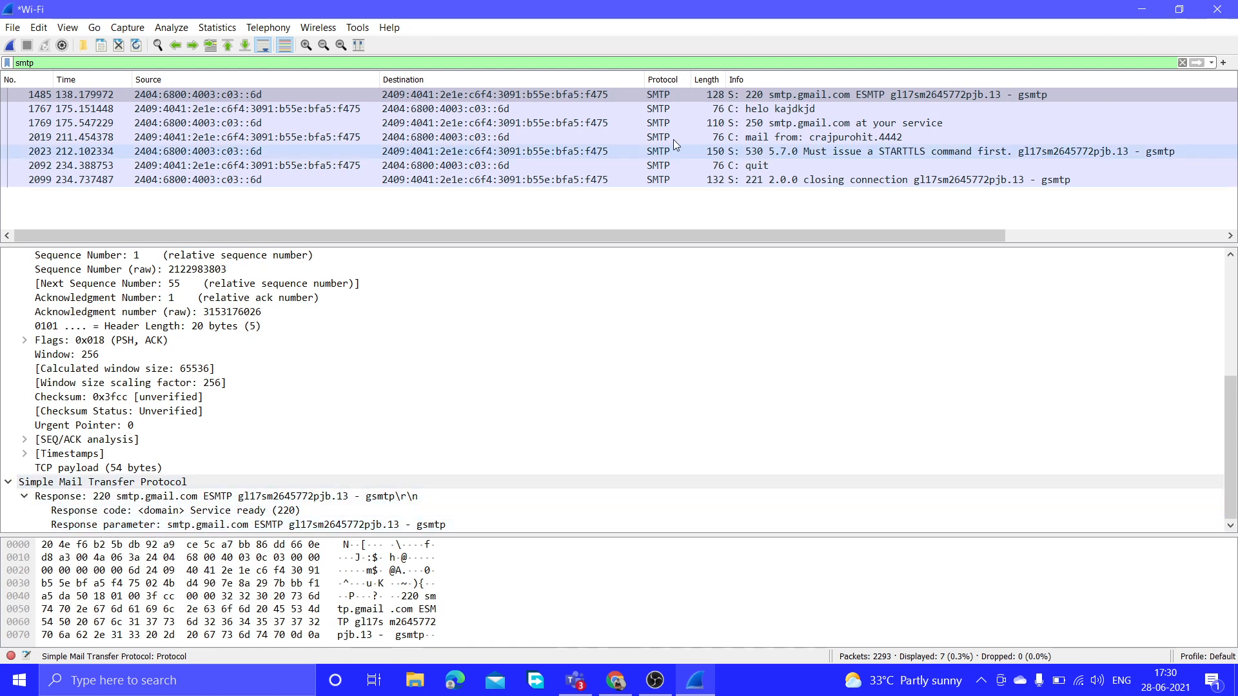
Reveal helo packet 1767's command parameter kajdkjd, then return to greeting packet 1485.
left_click(734, 113)
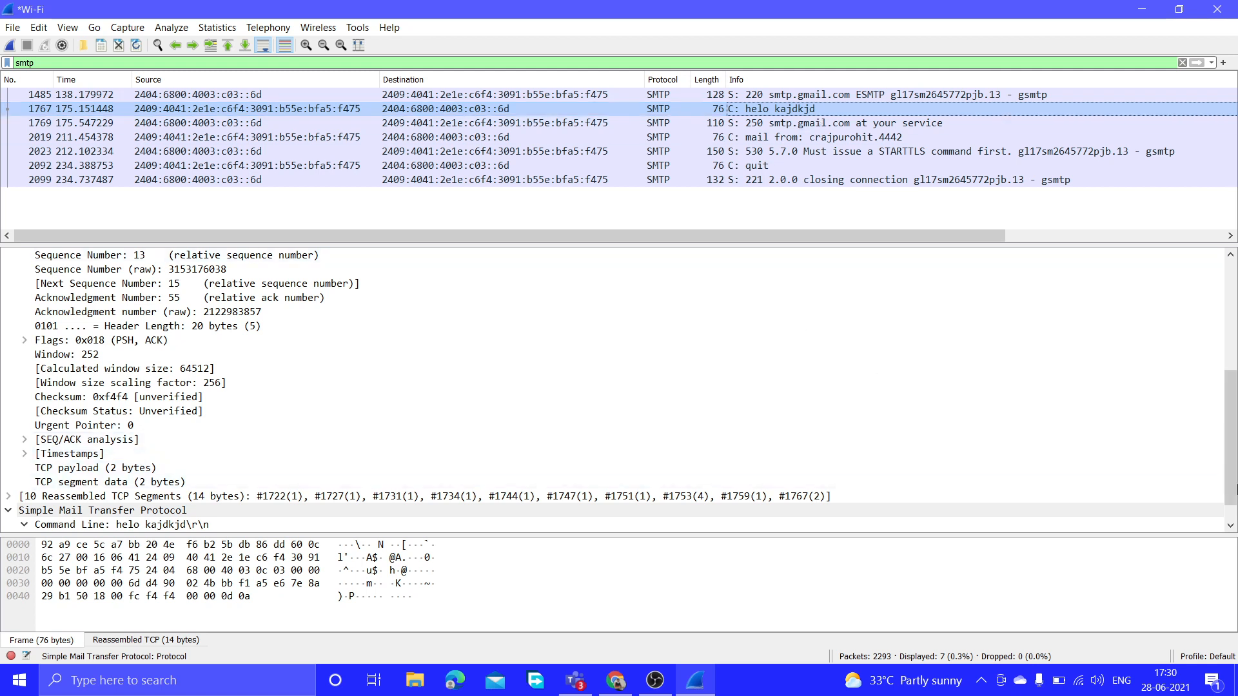
left_click(1229, 526)
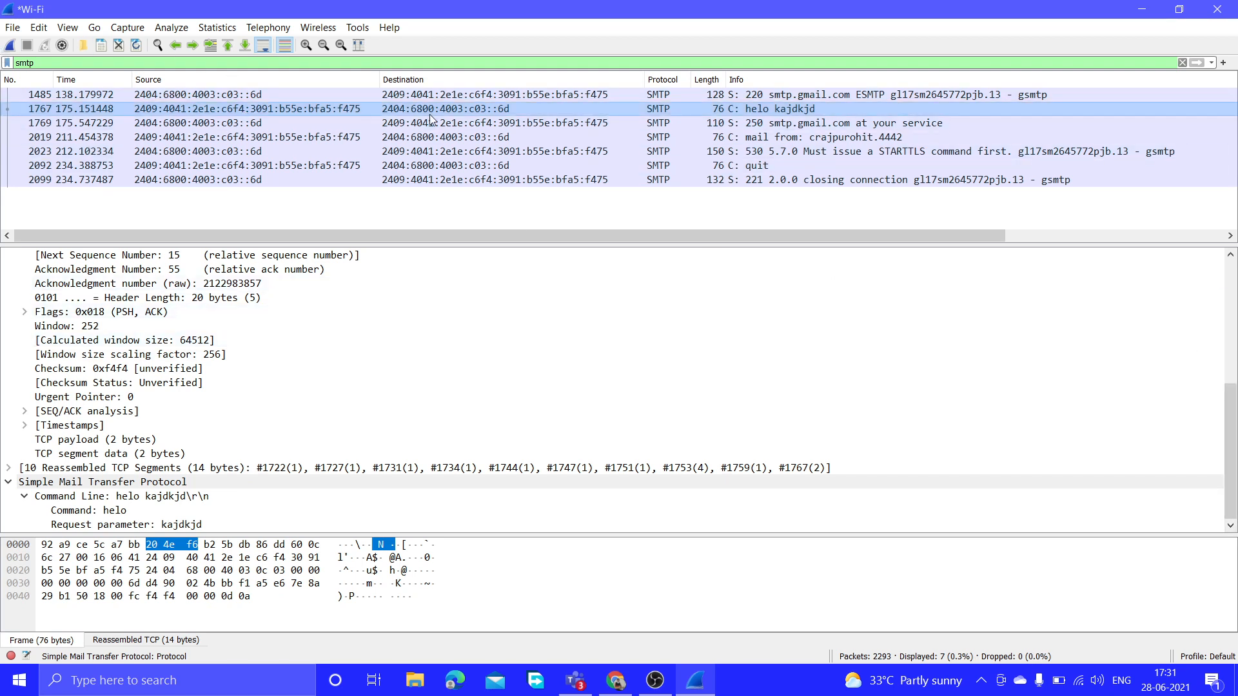
left_click(570, 94)
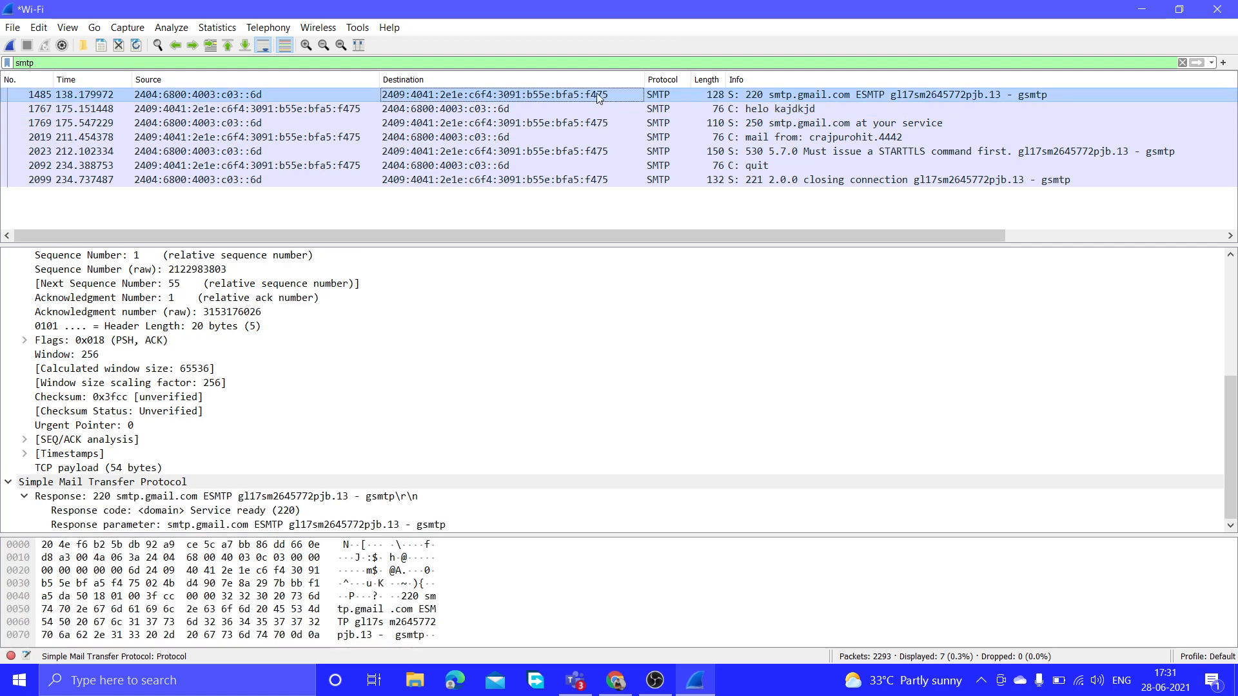
Follow the TCP stream of greeting packet 1485 to see the full telnet SMTP conversation.
right_click(650, 94)
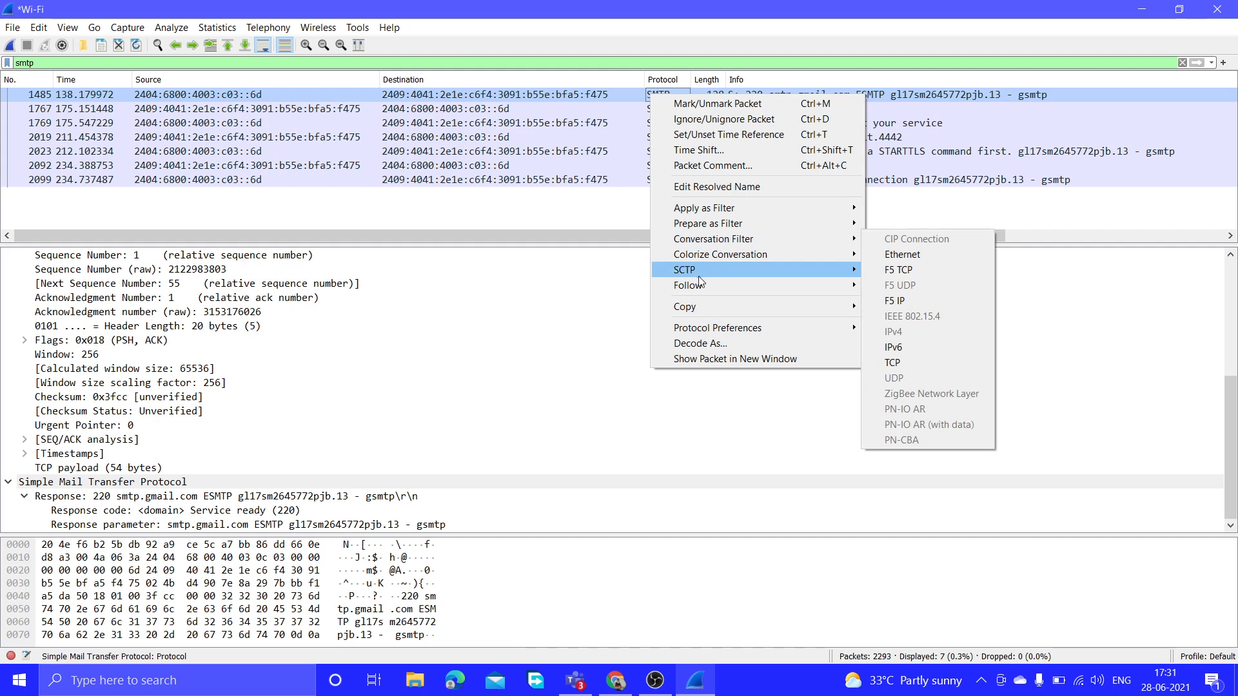
mouse_move(696, 284)
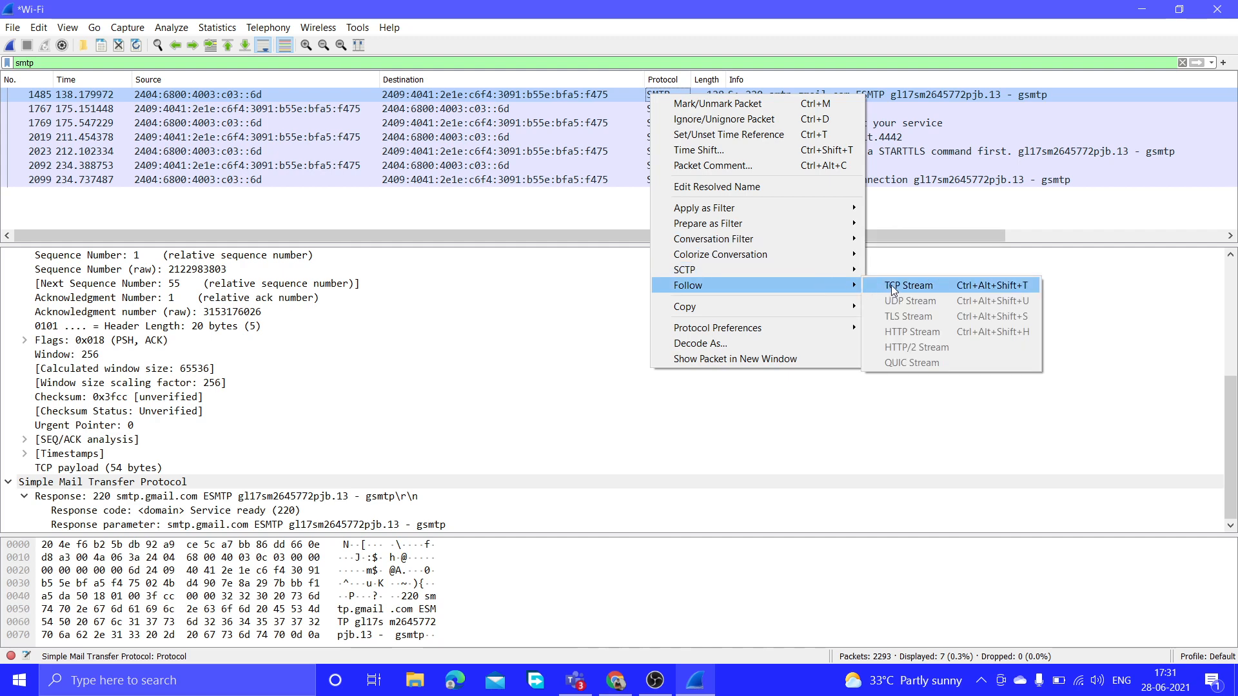
left_click(893, 289)
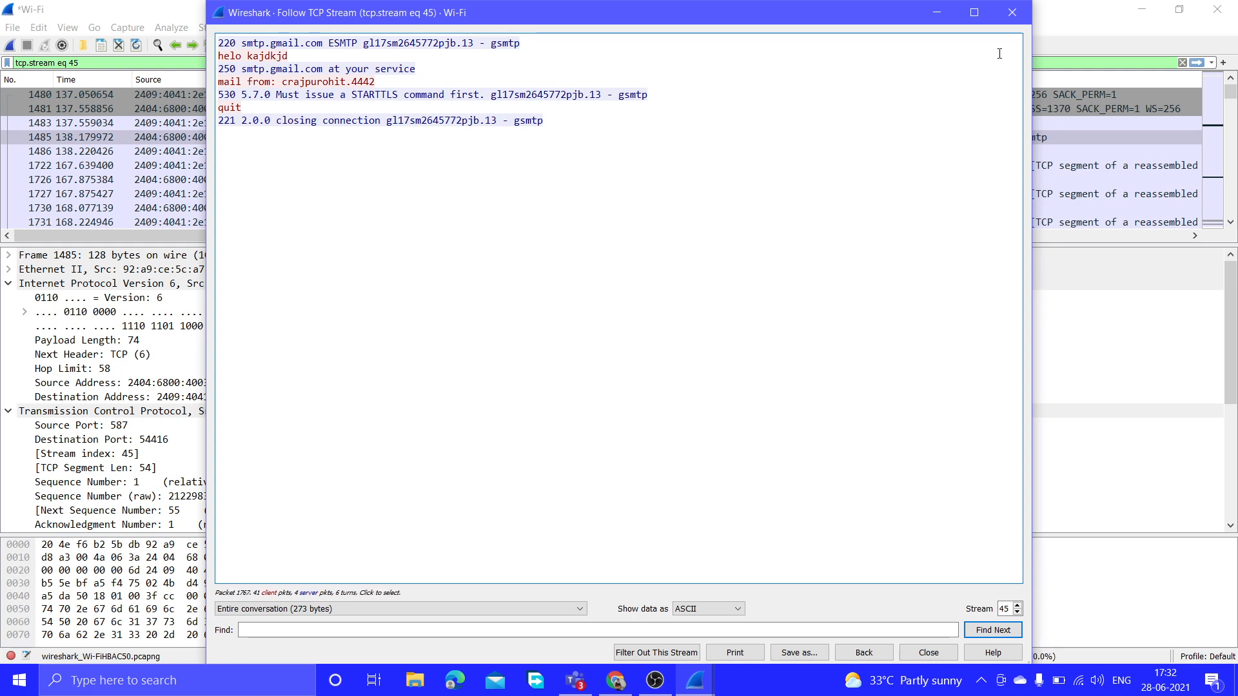
Close the stream window and replace the tcp.stream eq 45 filter with smtp, listing 7 packets.
left_click(1011, 12)
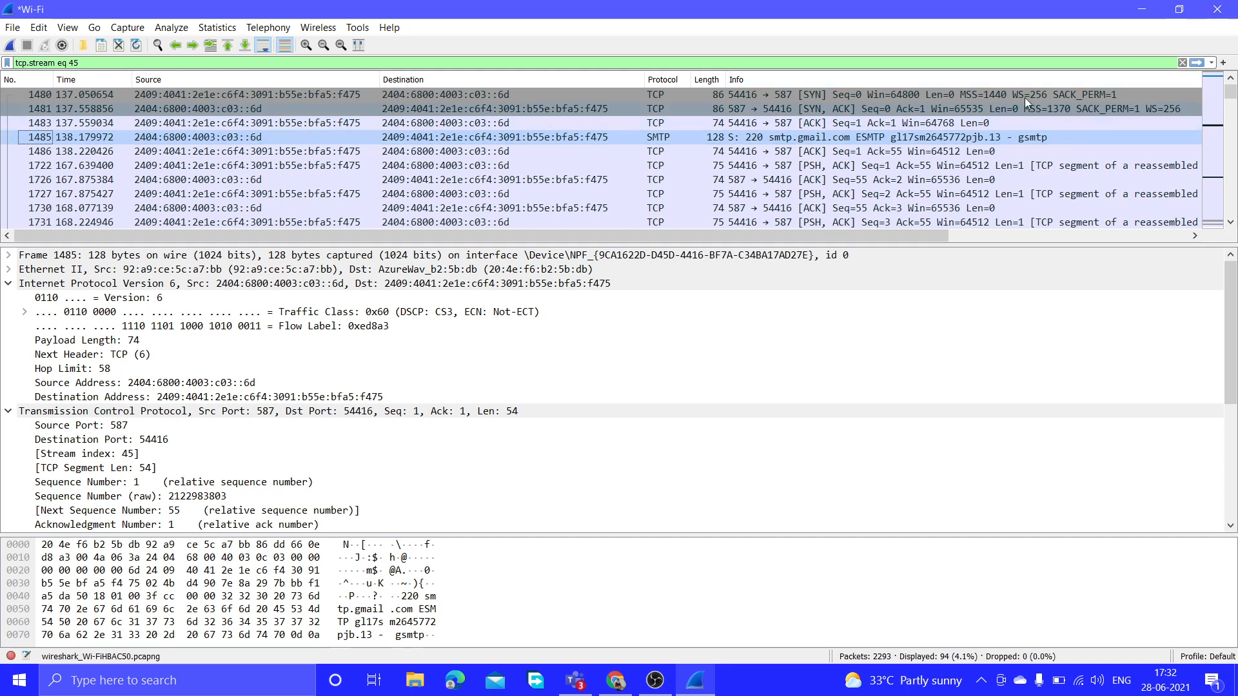
left_click(1146, 64)
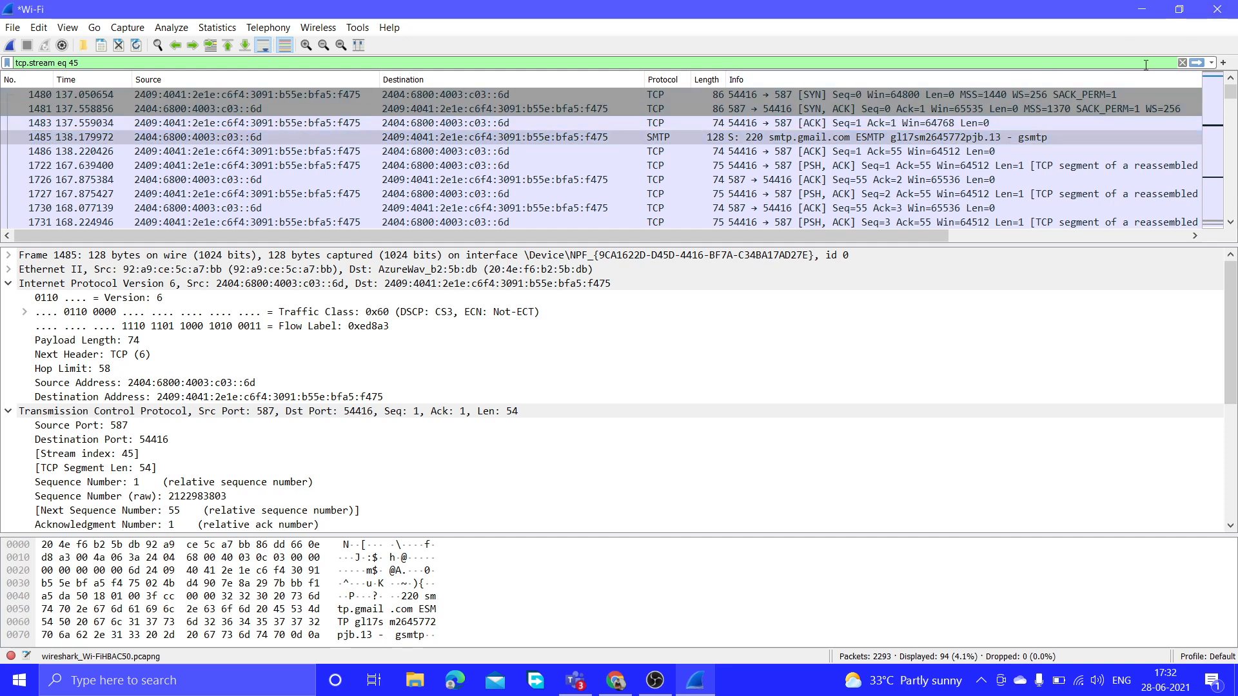
key("BackSpace")
key("BackSpace")
key("BackSpace")
key("BackSpace")
key("BackSpace")
key("BackSpace")
key("BackSpace")
key("BackSpace")
key("BackSpace")
key("BackSpace")
key("BackSpace")
key("BackSpace")
key("BackSpace")
key("BackSpace")
key("BackSpace")
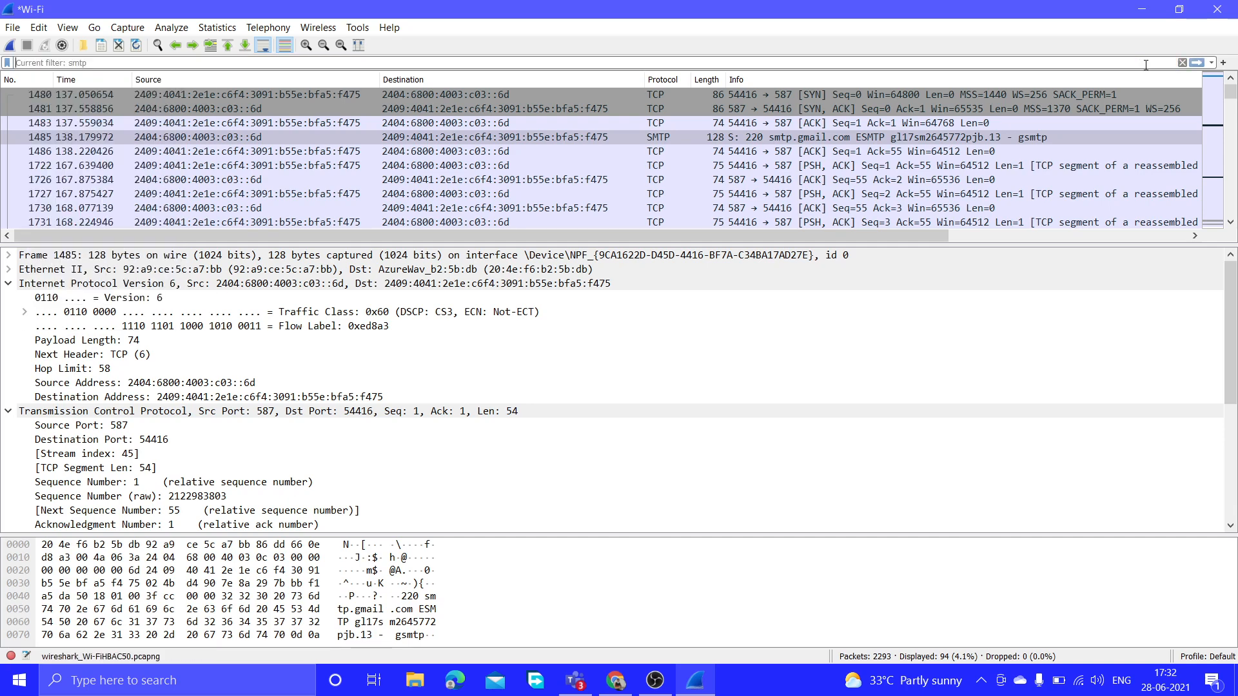
key("Return")
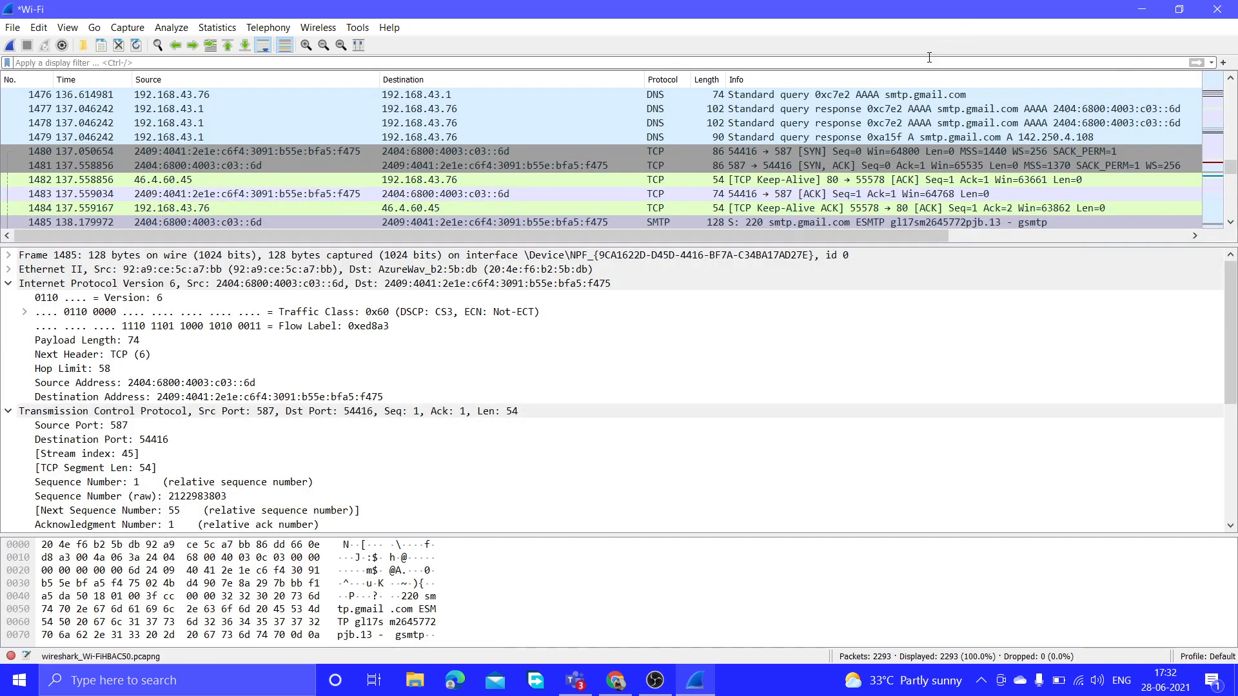
type("sm")
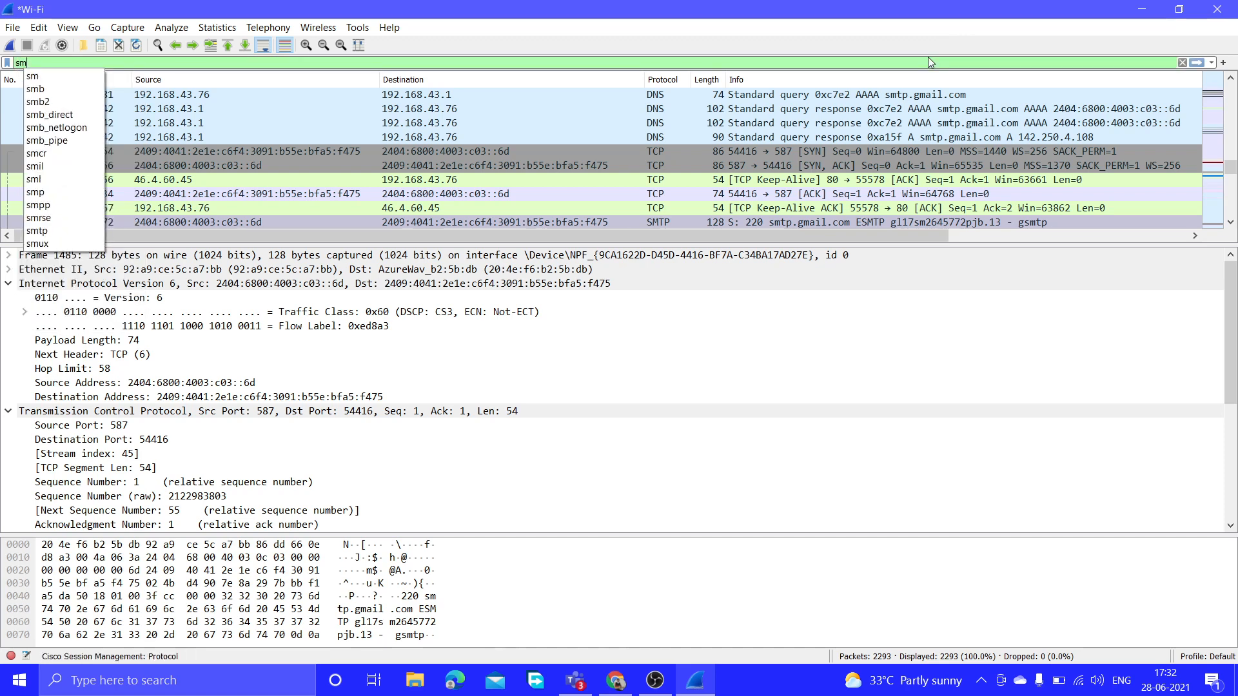
type("tp")
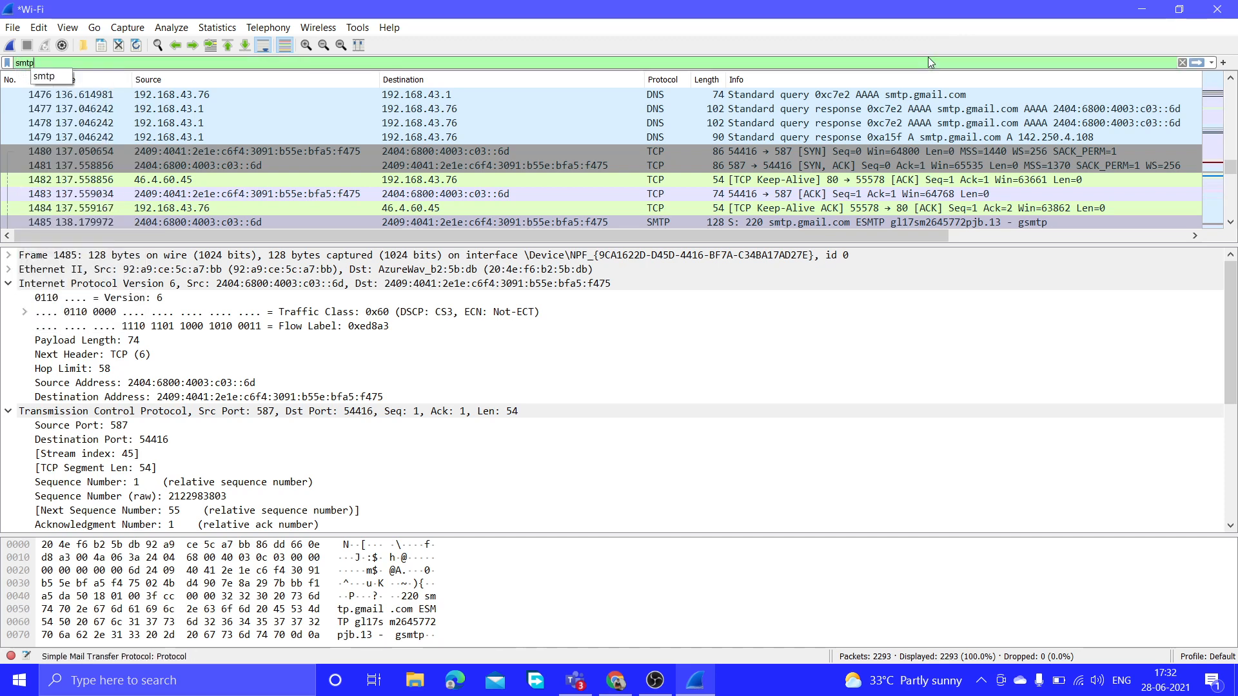
key("Return")
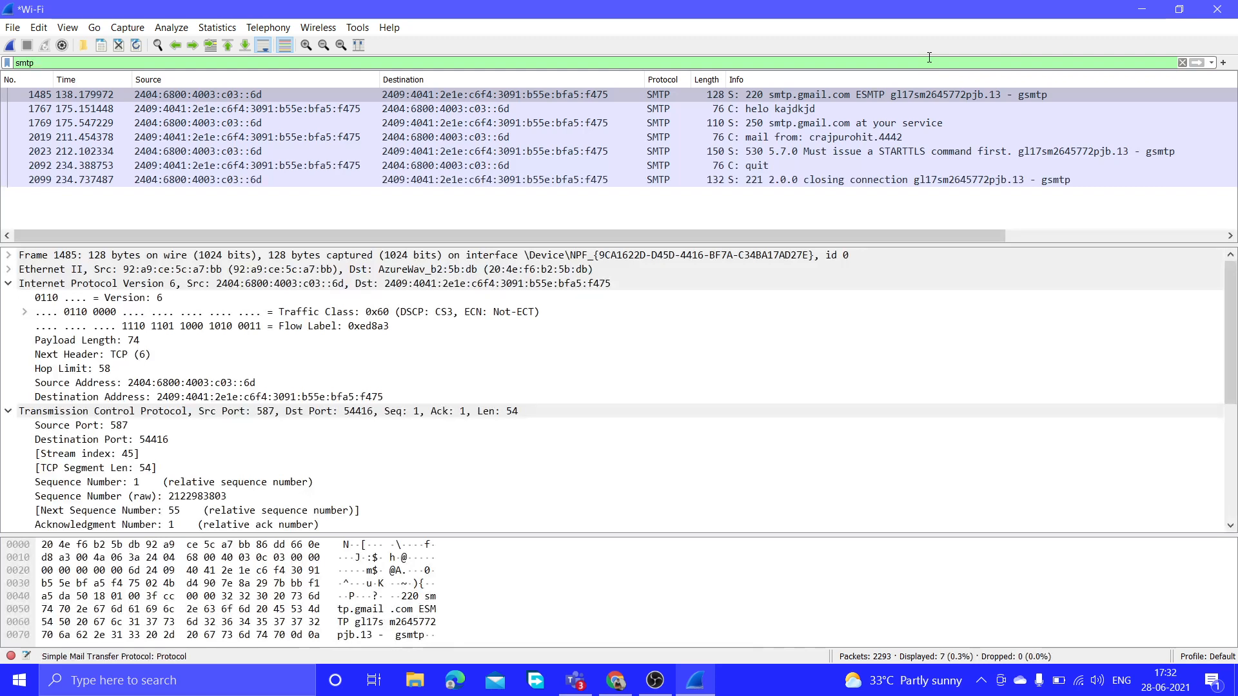
Inspect packet 2099's SMTP details: response code 221 with parameter 2.0.0 closing connection.
left_click(801, 182)
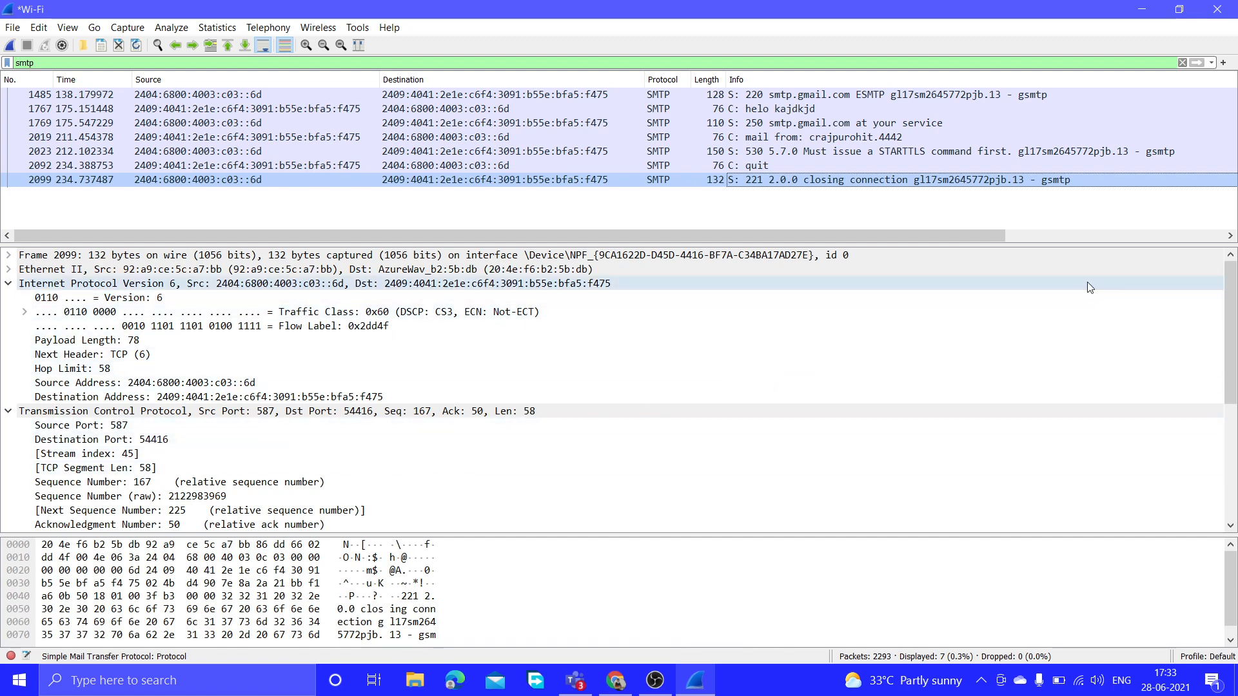
left_click_drag(1227, 277, 1231, 338)
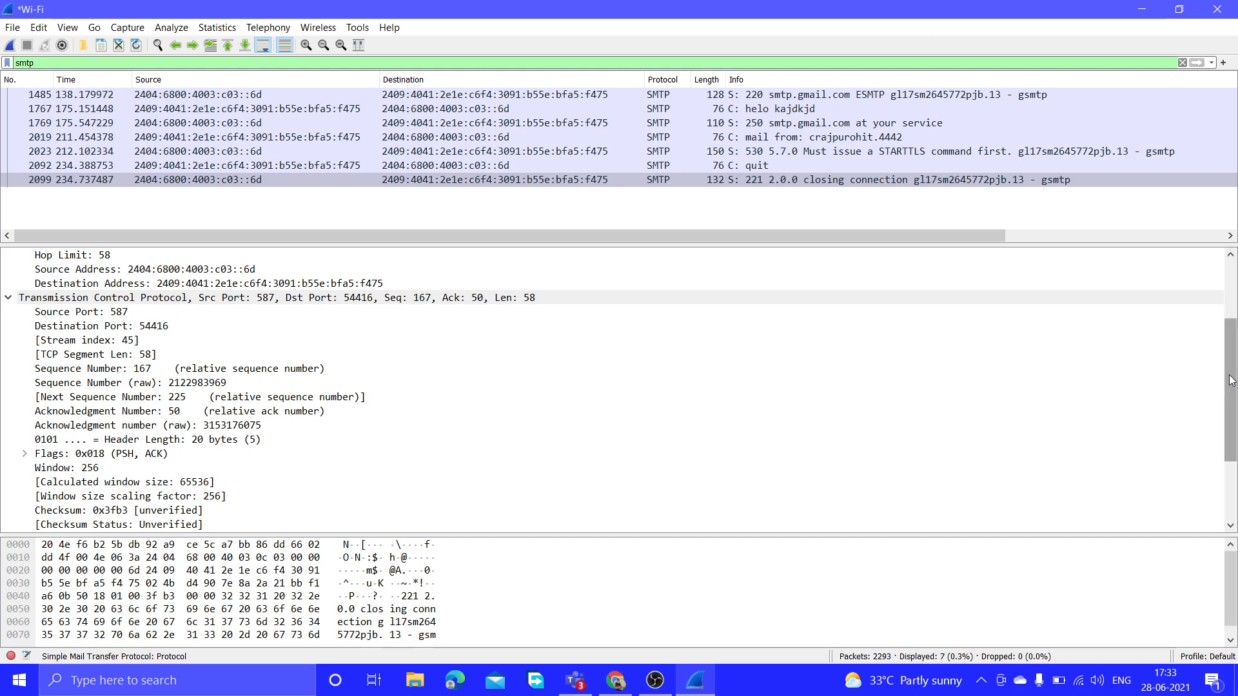
left_click_drag(1235, 379, 1232, 464)
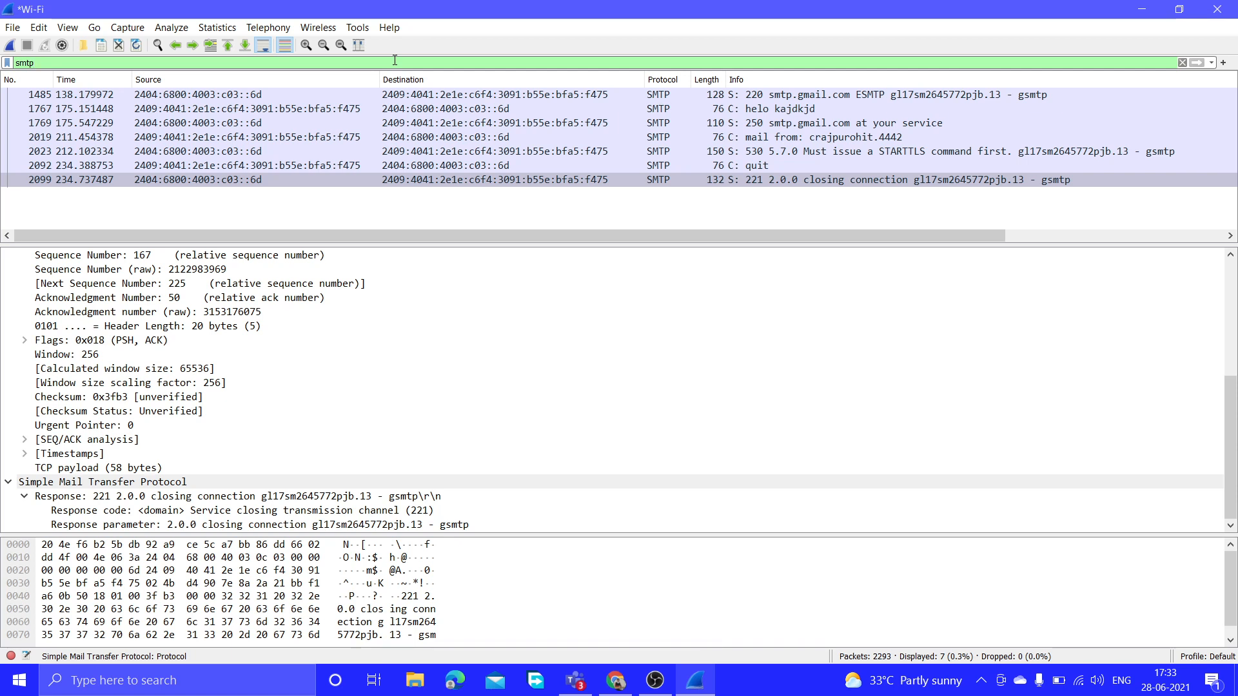
Clear the smtp filter to show all 2293 packets, scroll up through earlier traffic, then switch to OBS Studio.
key("BackSpace")
key("BackSpace")
key("BackSpace")
key("BackSpace")
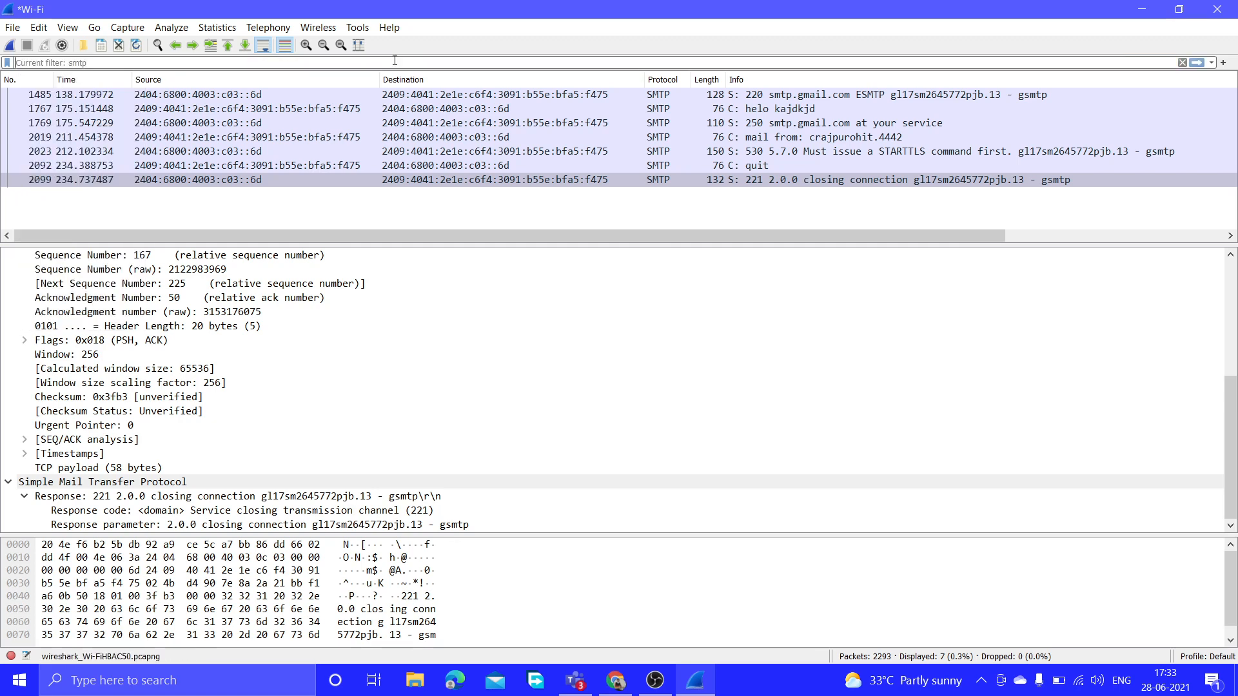
key("Return")
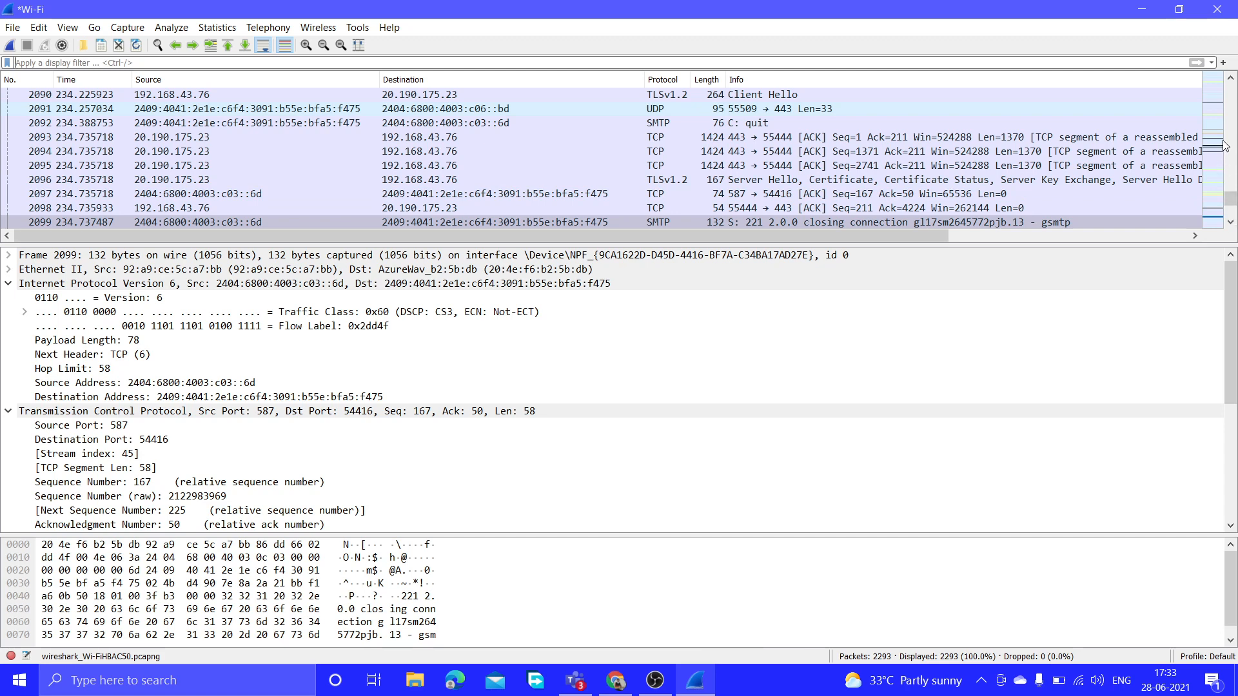
left_click(1231, 79)
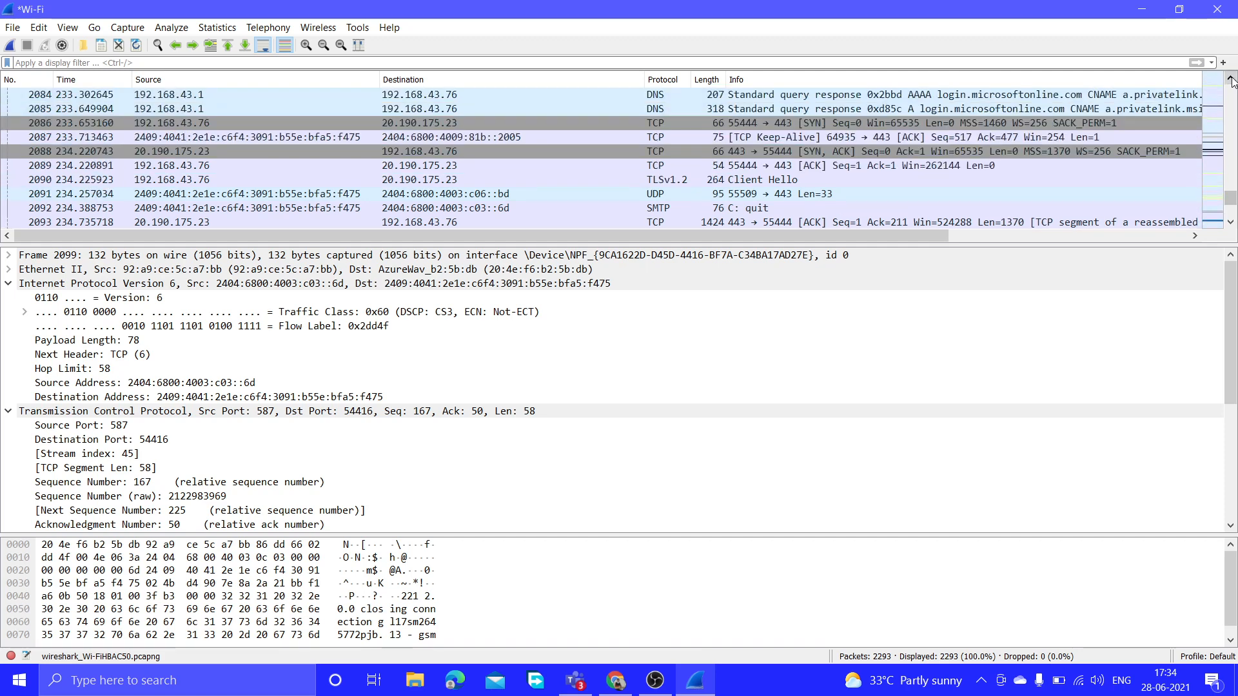
left_click(1231, 79)
left_click(1231, 79)
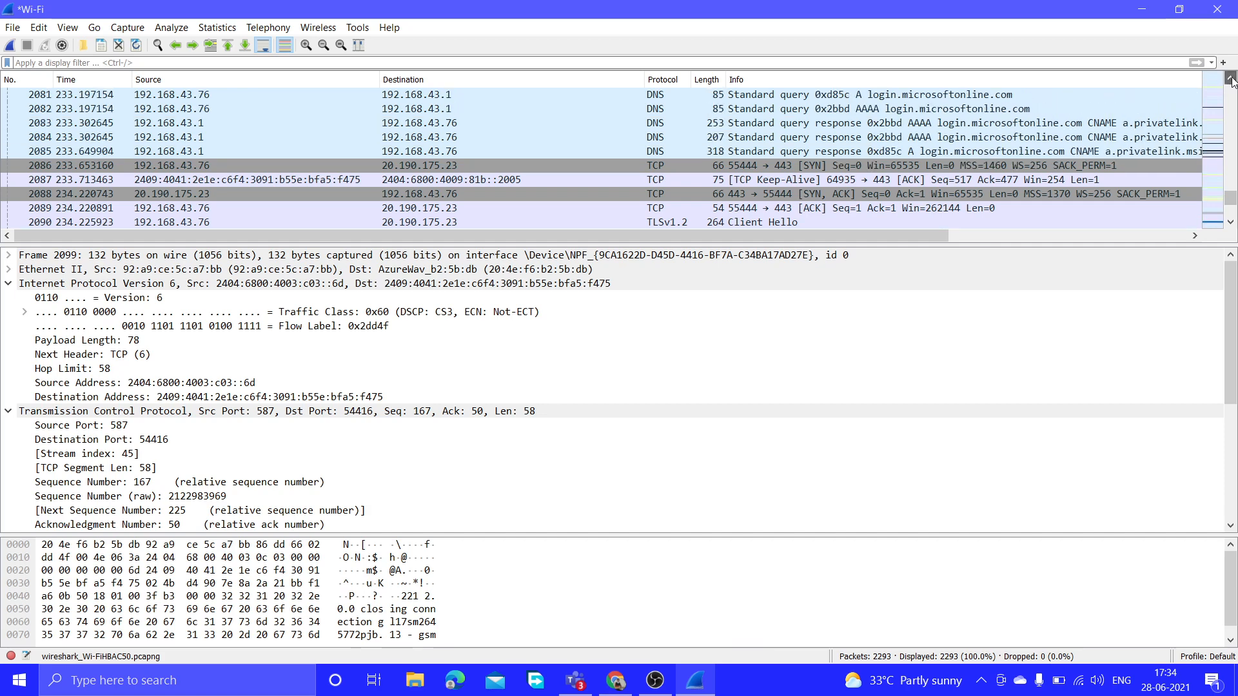
left_click(1232, 78)
left_click(1231, 78)
left_click(1231, 78)
left_click(1231, 79)
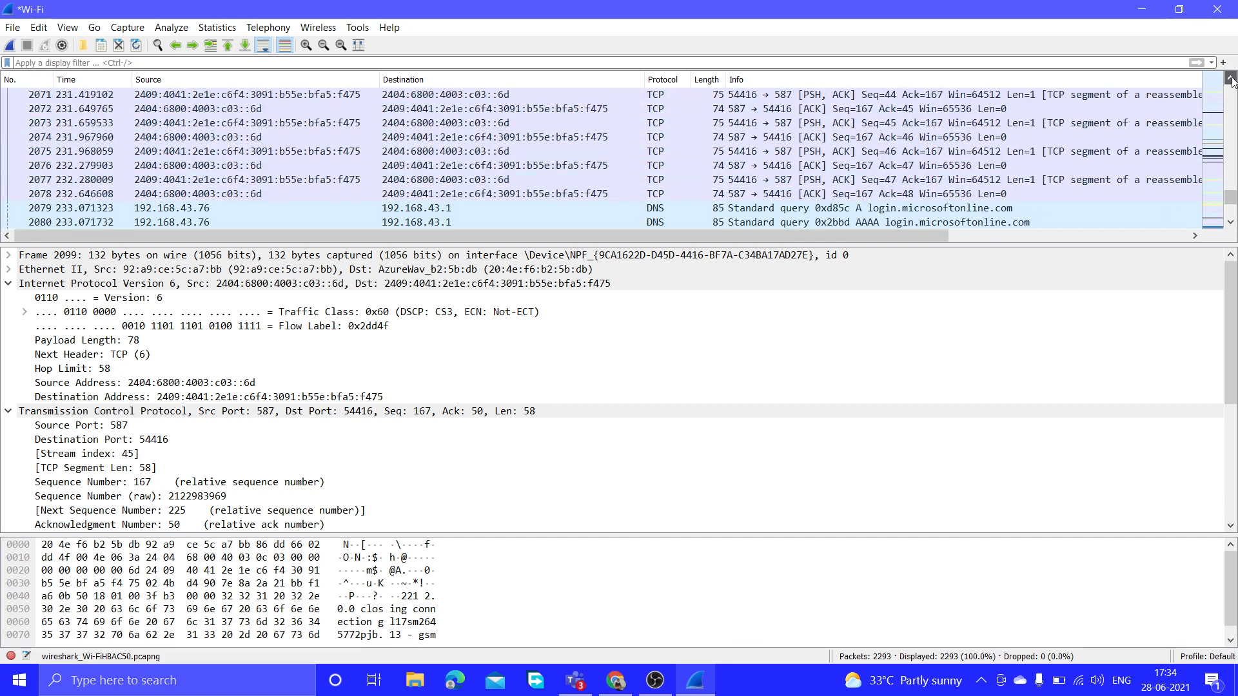
left_click(1231, 78)
left_click(1230, 78)
left_click(1230, 78)
left_click(1230, 78)
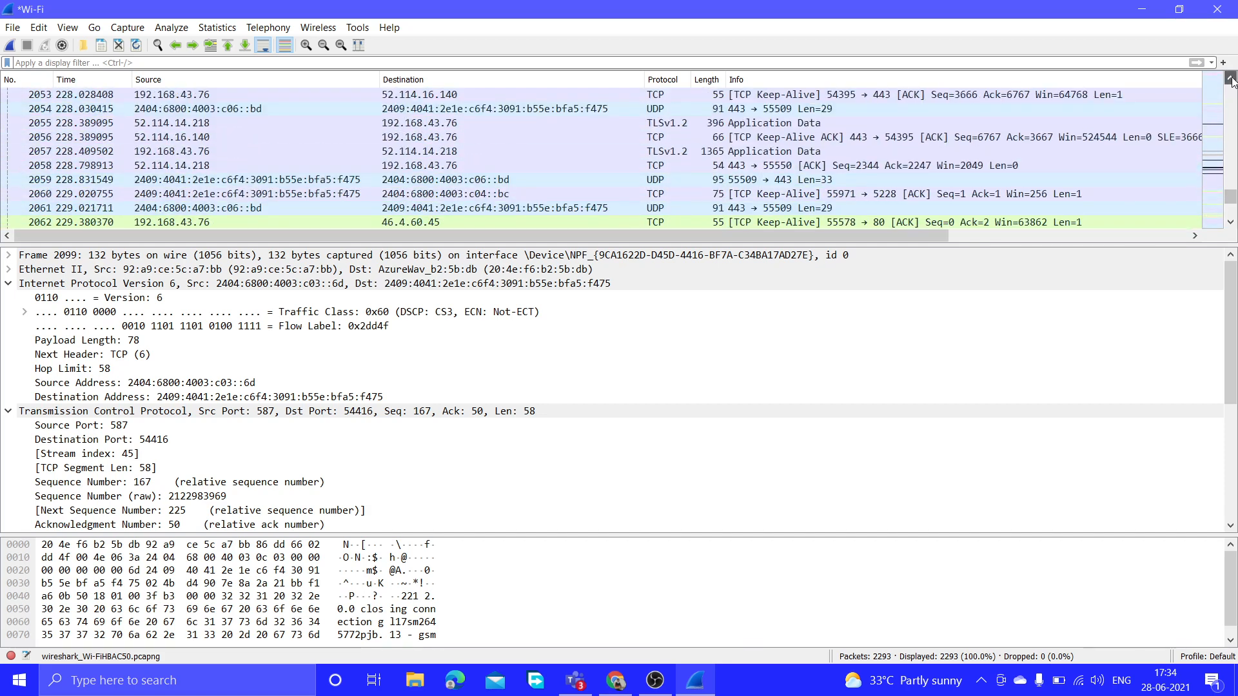
left_click(1231, 78)
left_click(1231, 79)
left_click(1232, 79)
left_click(1231, 79)
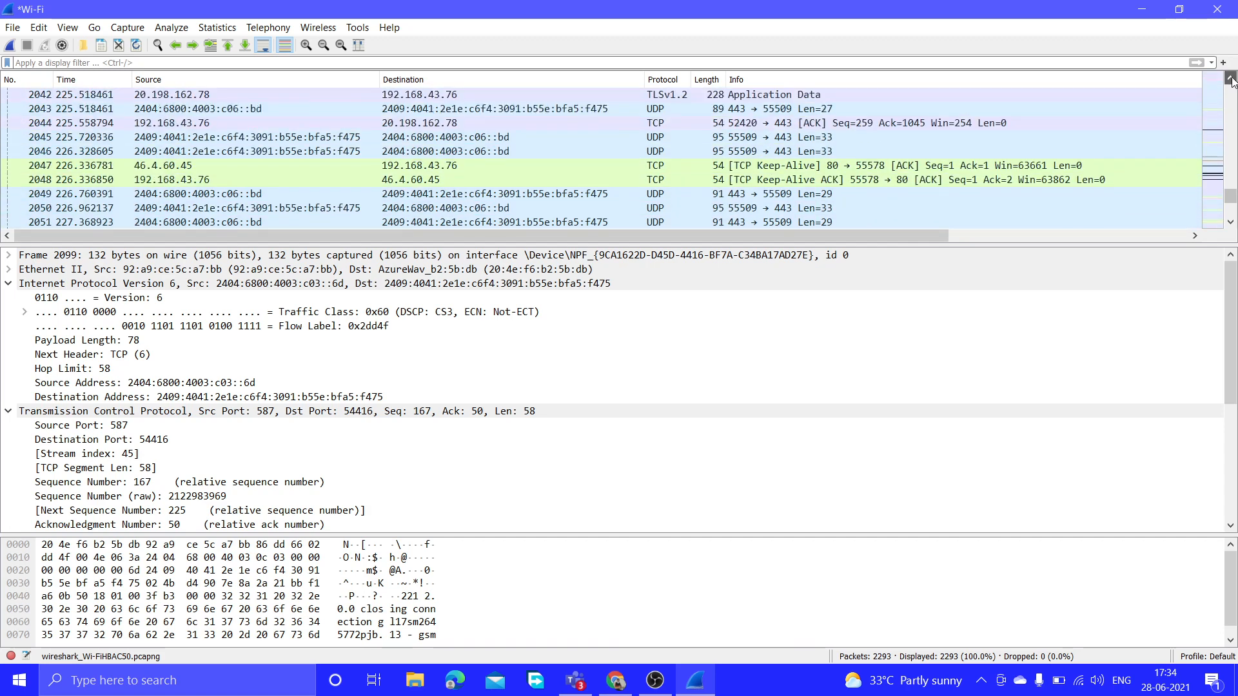
left_click(1232, 79)
left_click(1231, 79)
left_click(1231, 79)
left_click(1231, 79)
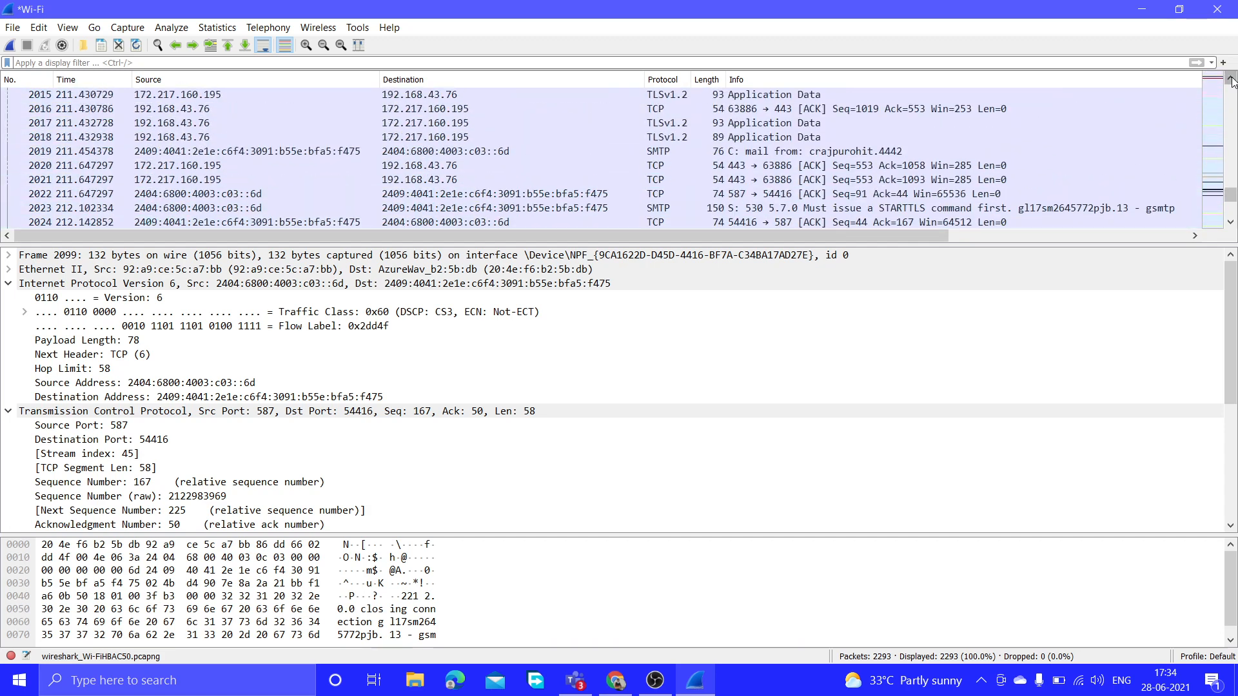
left_click(1232, 79)
left_click(1232, 78)
left_click(1232, 79)
left_click(1232, 79)
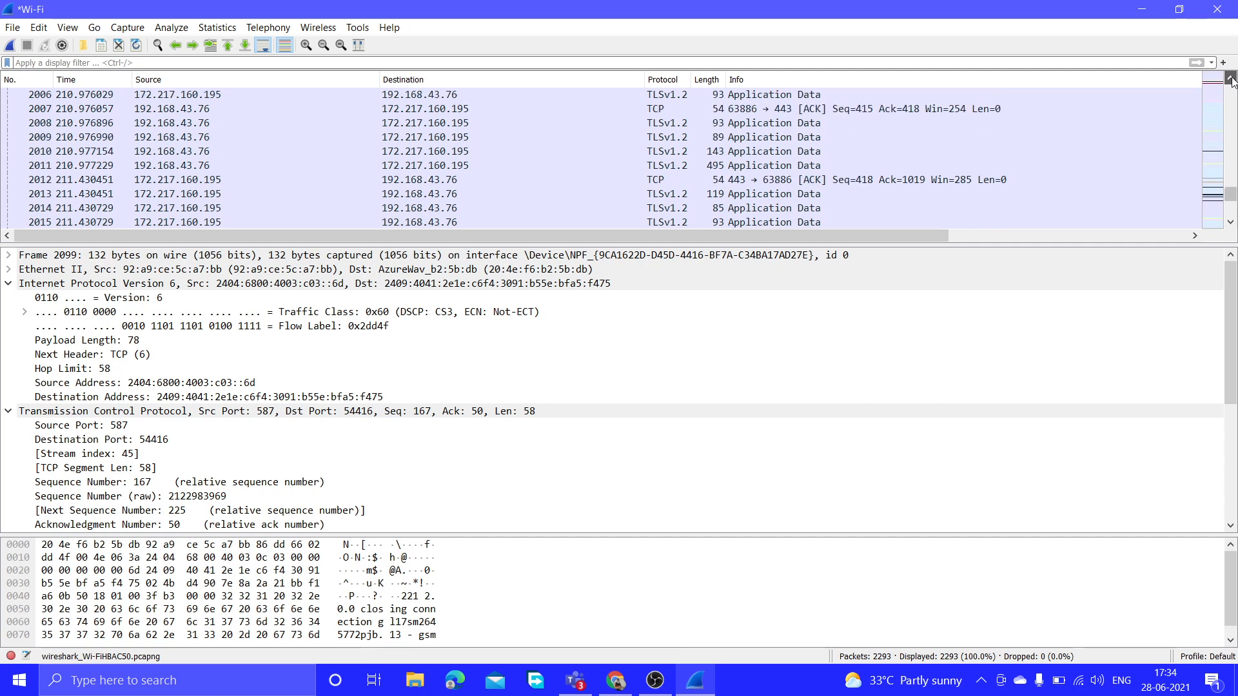
left_click(1232, 78)
left_click(1232, 79)
left_click(1231, 79)
left_click(1231, 79)
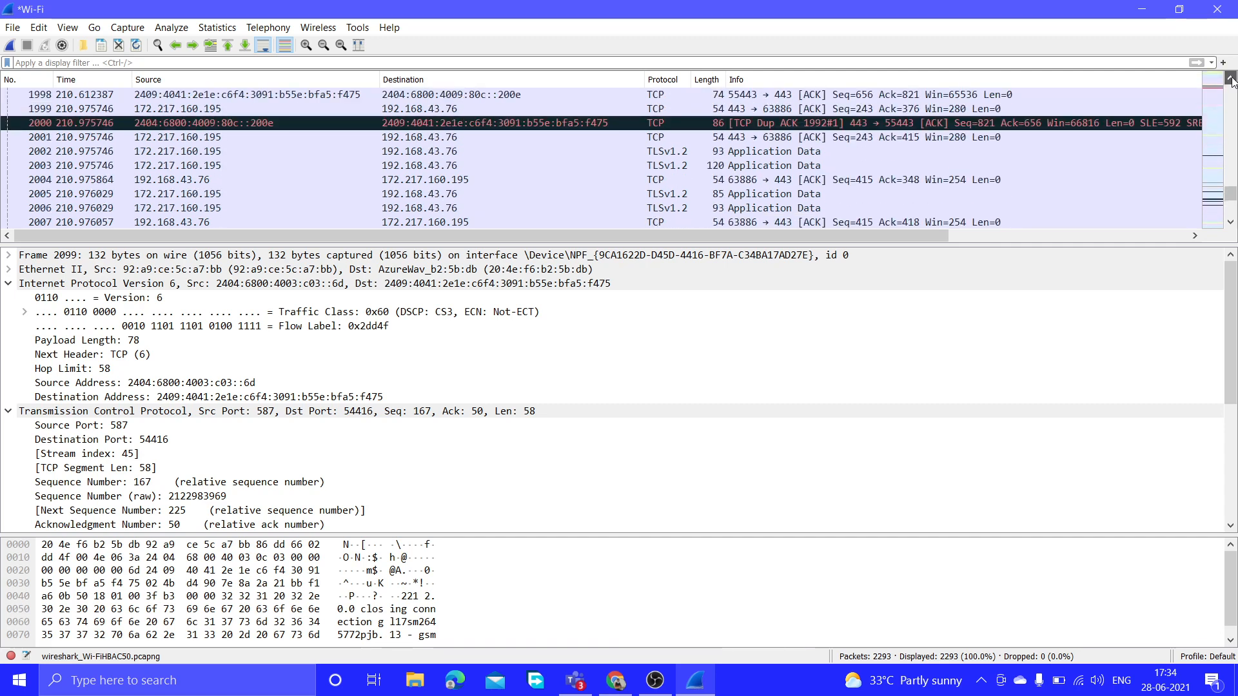
left_click(1231, 79)
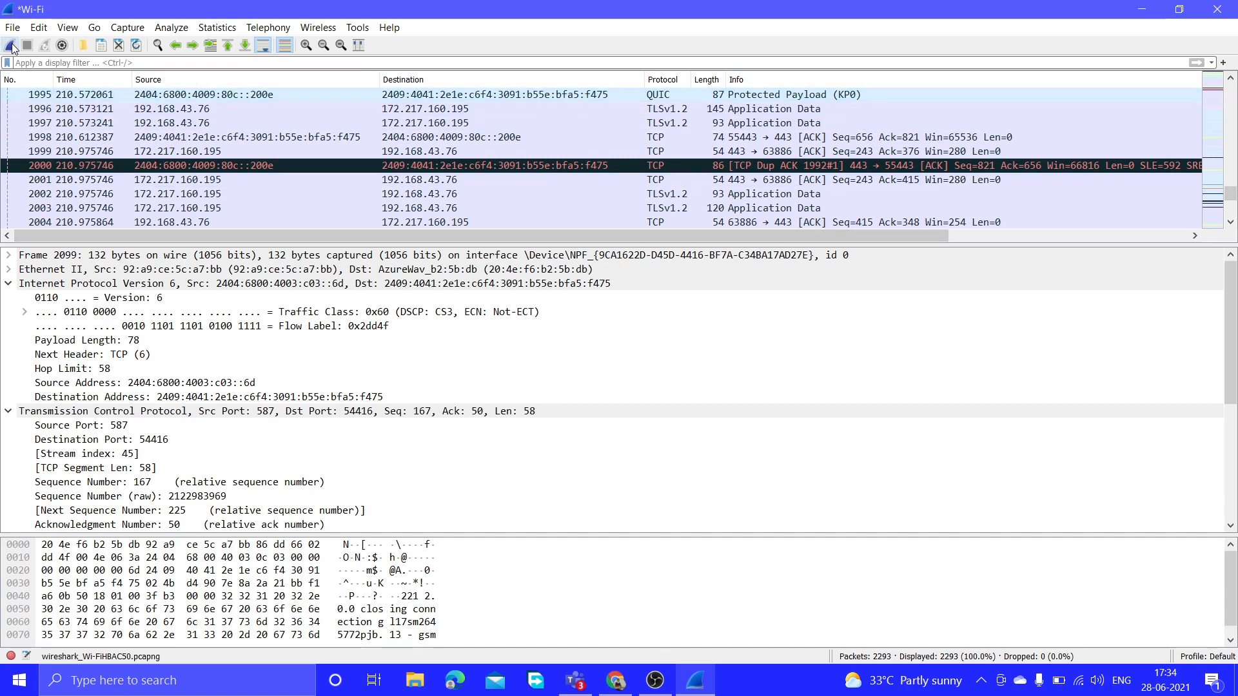
left_click(655, 680)
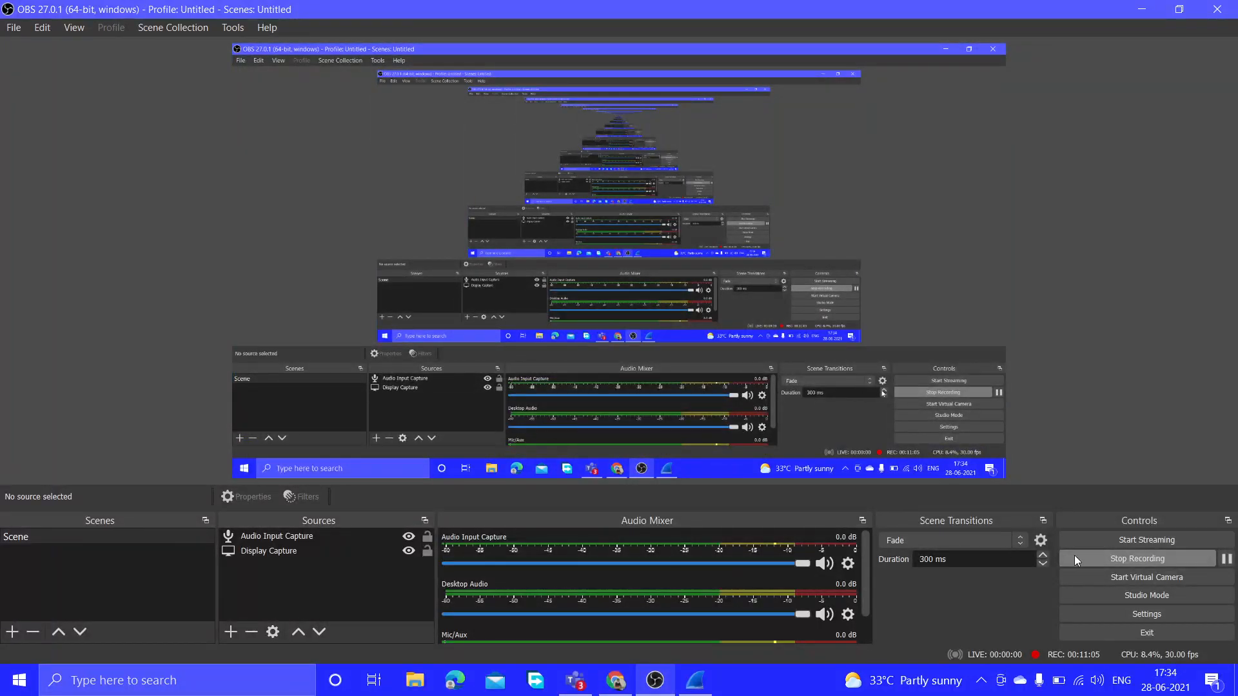